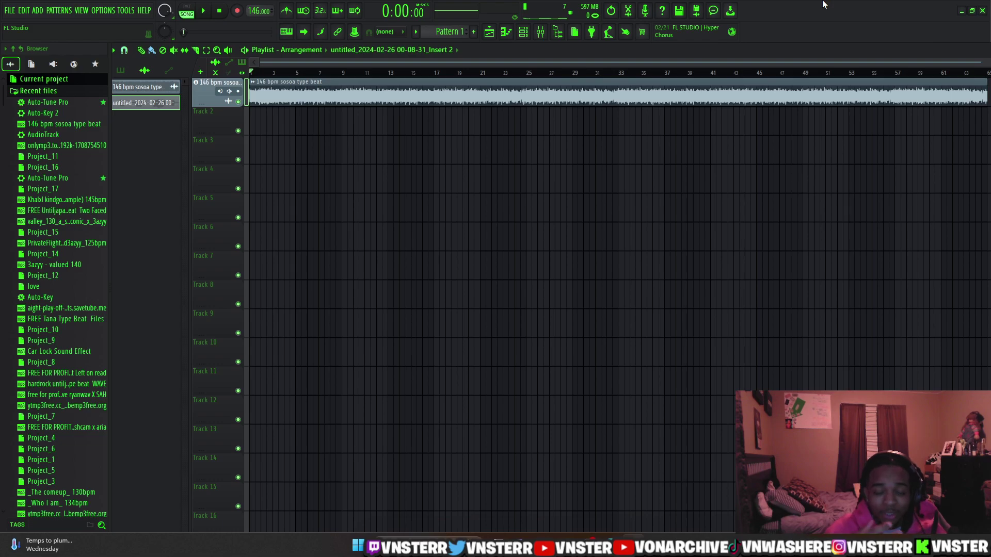
- Play the beat from about bar 17 to audition it
left_click(446, 77)
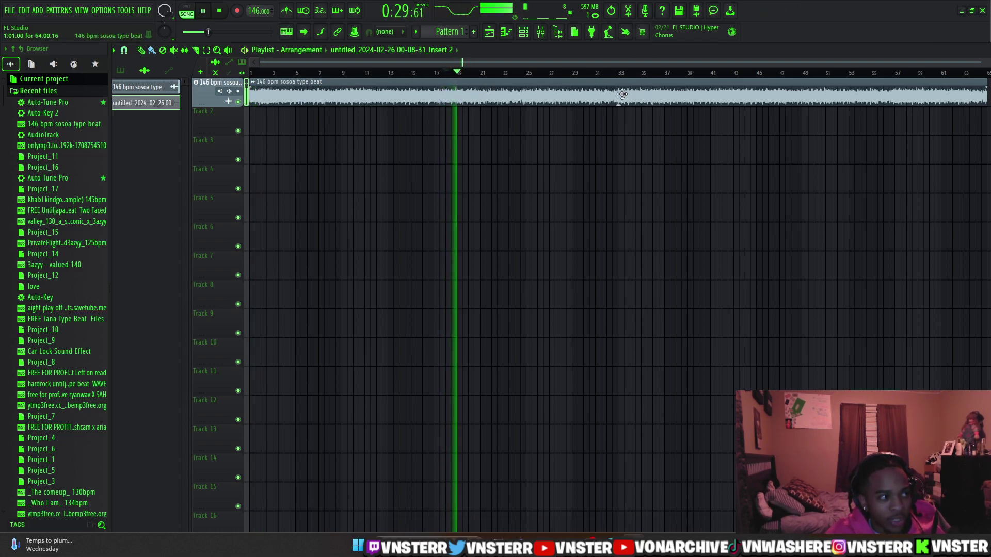
key("space")
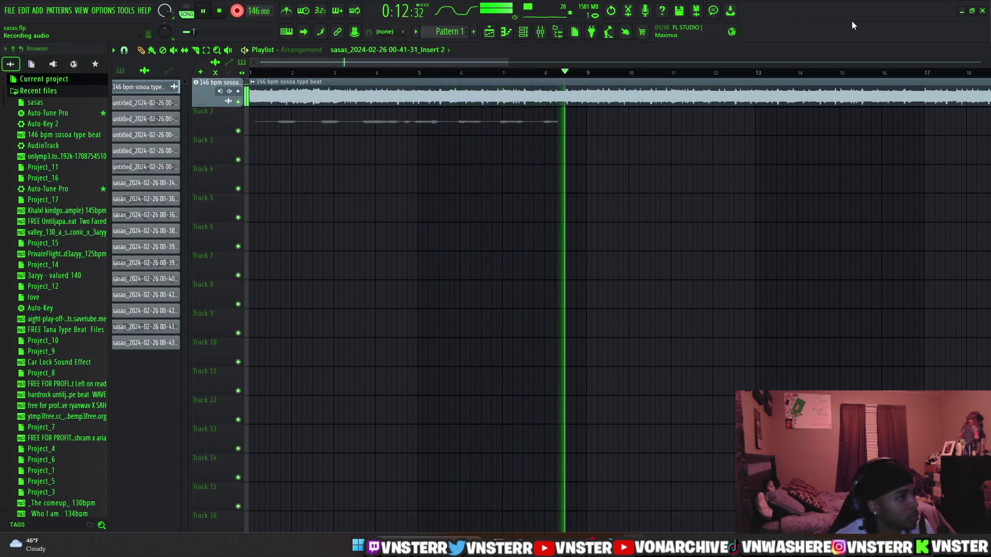
- Record a vocal take on Track 2 over the first eight bars and delete its sliced-off part after about bar 2
key("space")
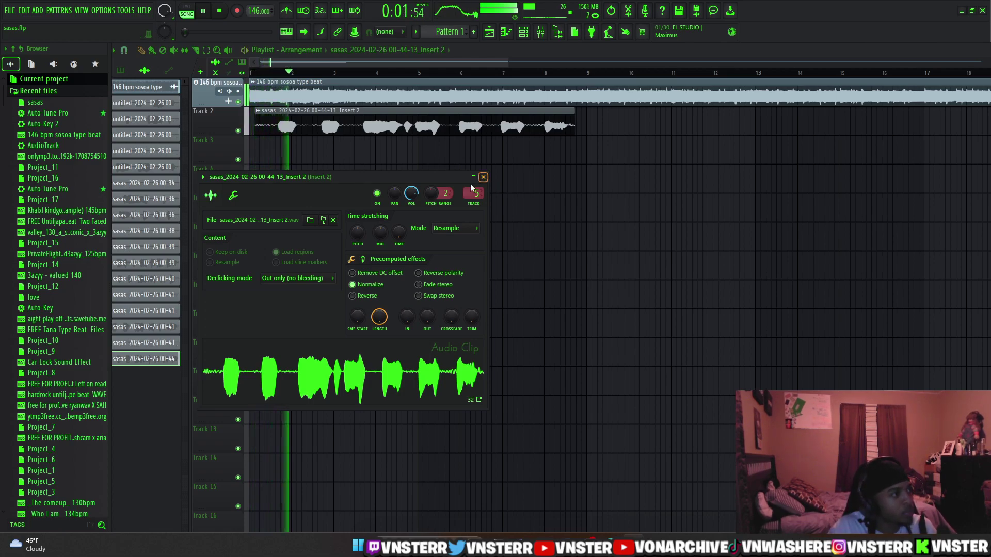
left_click(483, 178)
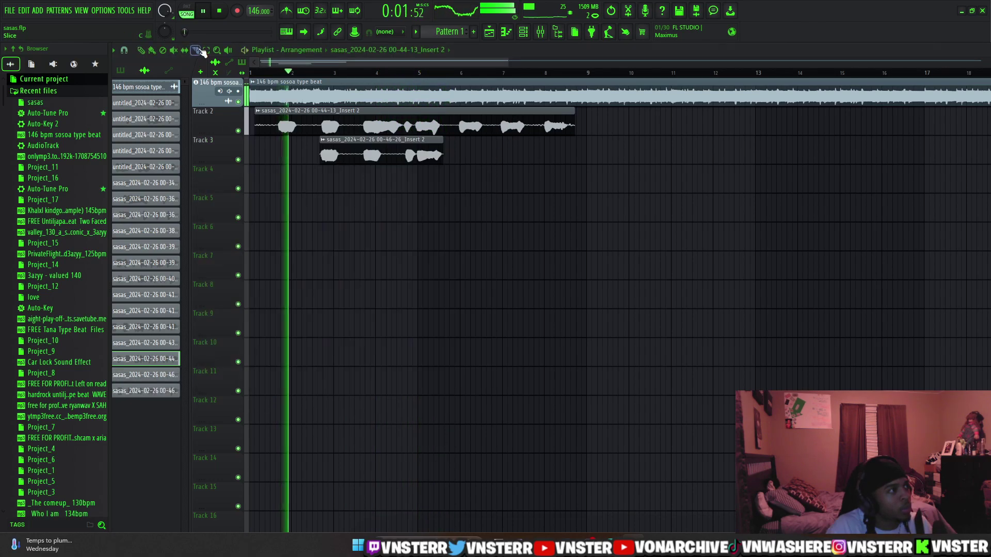
left_click(141, 50)
right_click(368, 127)
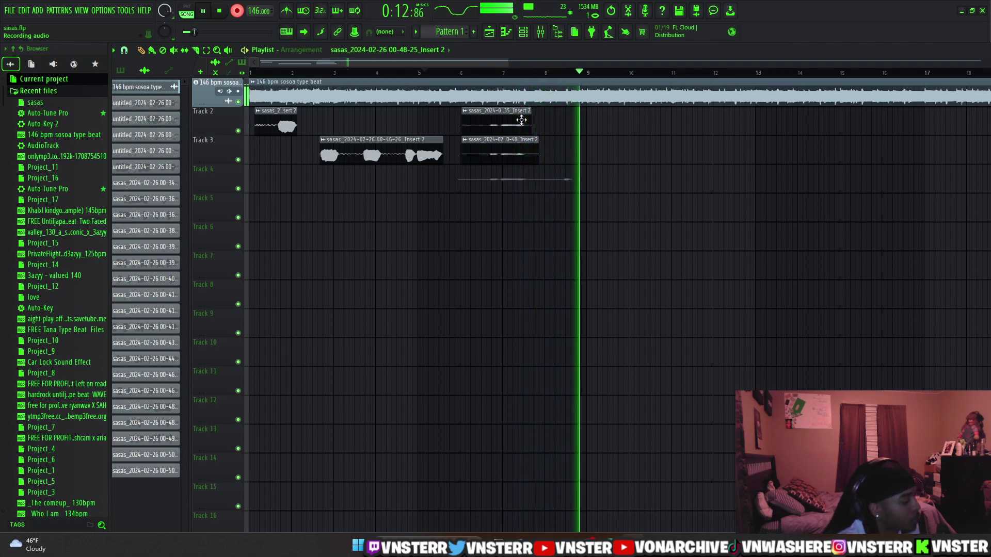
- Record the following vocal lines on Track 4 from about bar 6 and on Track 2 from about bar 8
left_click(469, 164)
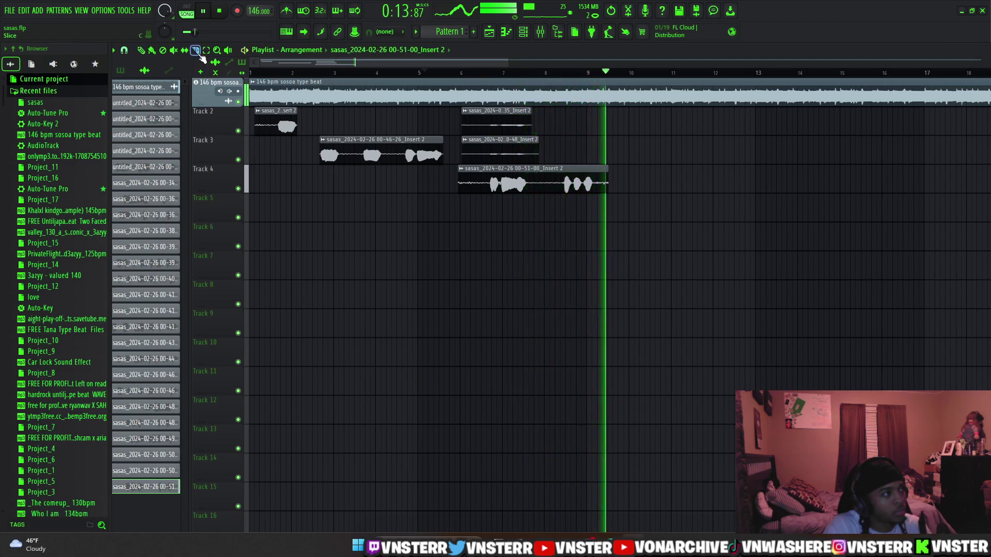
key("space")
key("space")
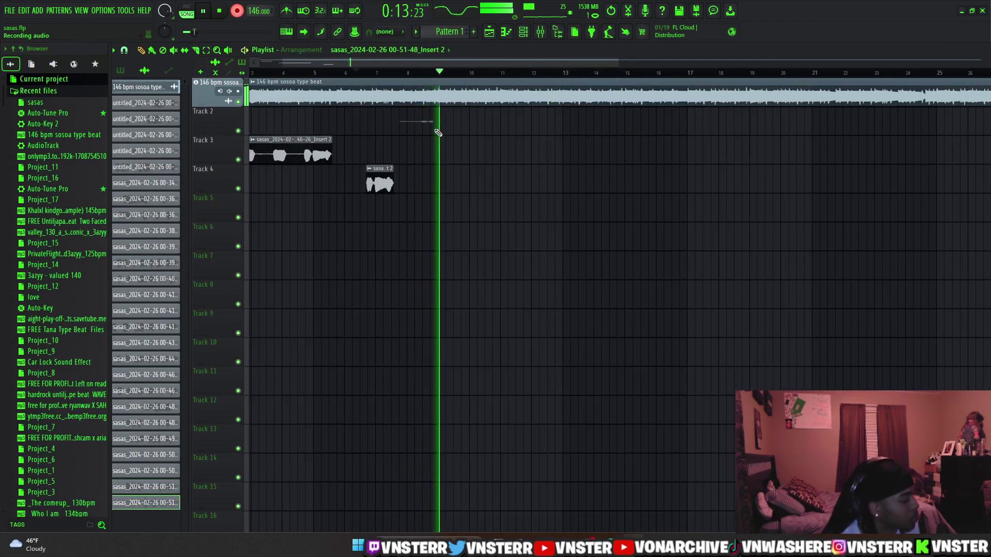
key("space")
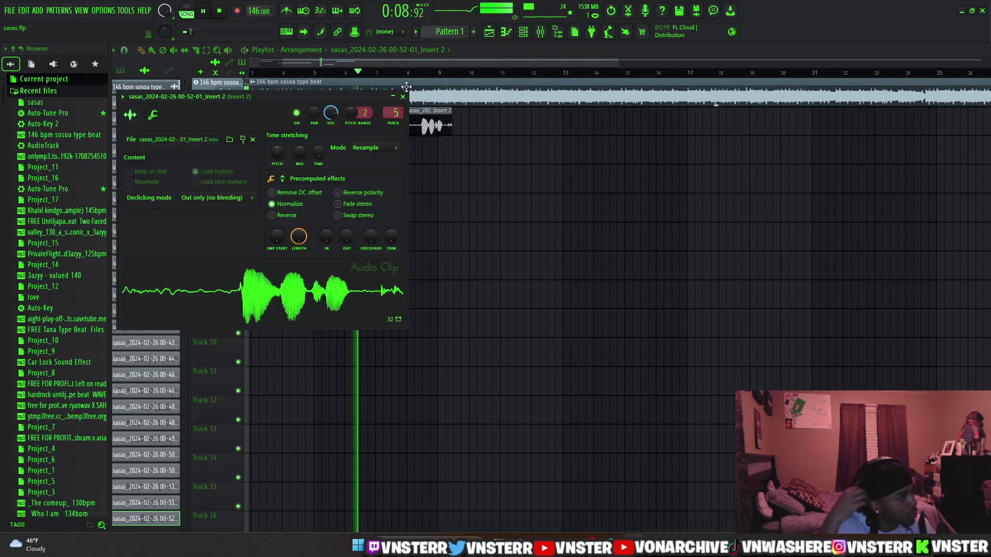
left_click(403, 96)
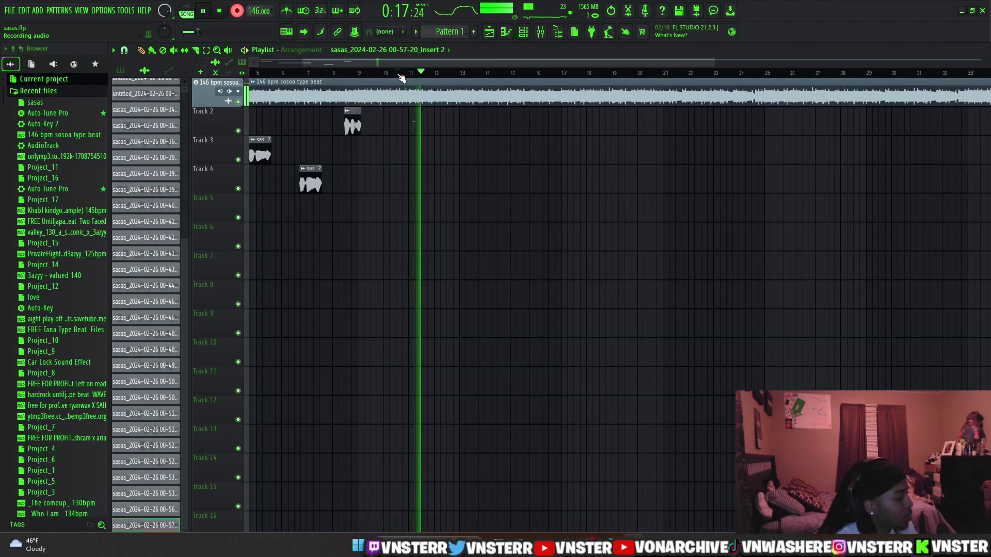
- Record a short vocal take on Track 2 around bar 12 and lower its clip gain to -13.1 dB
key("space")
key("space")
scroll(456, 133, "up", 4)
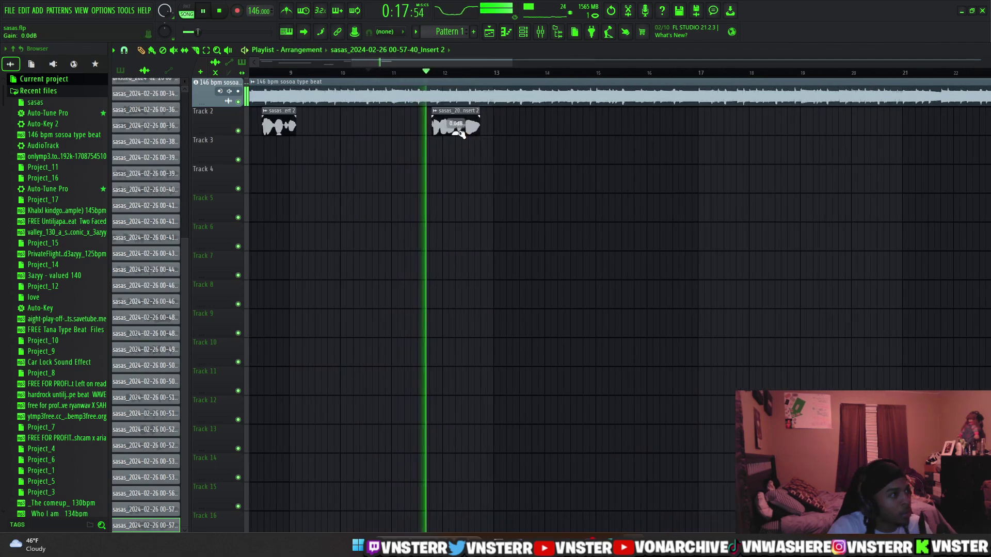
left_click_drag(453, 133, 451, 133)
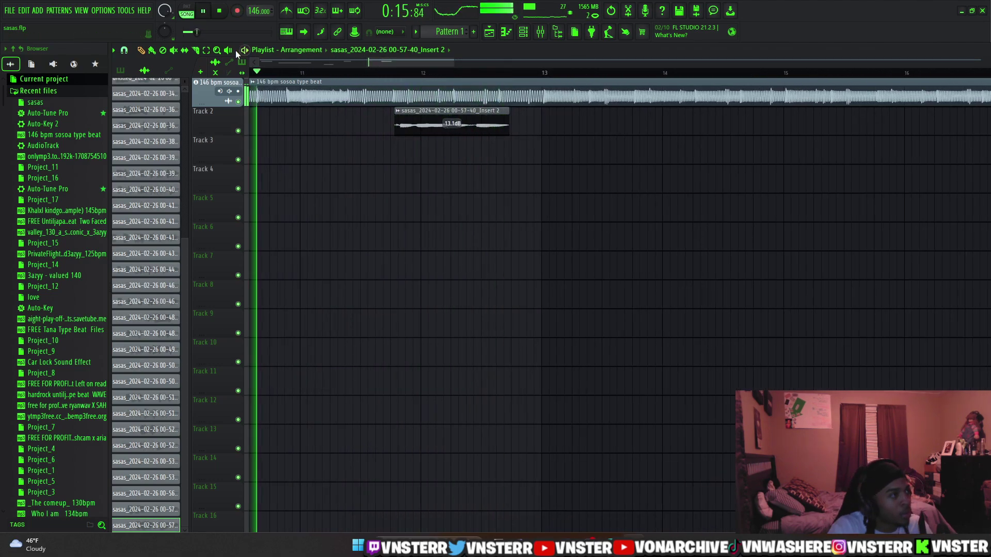
scroll(410, 124, "up", 3)
scroll(410, 124, "down", 6)
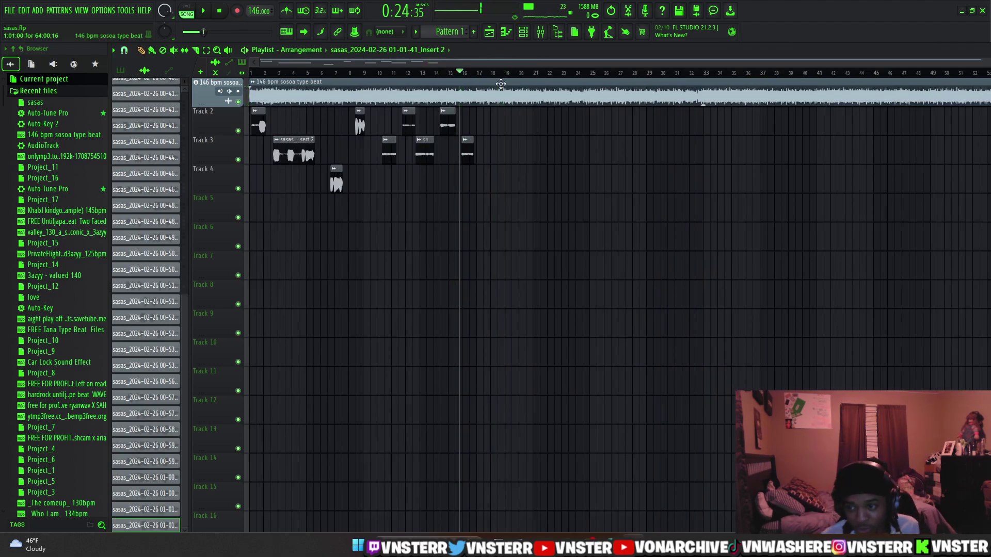
- Record a vocal take on Track 2 from about bar 24 to bar 29
left_click(542, 32)
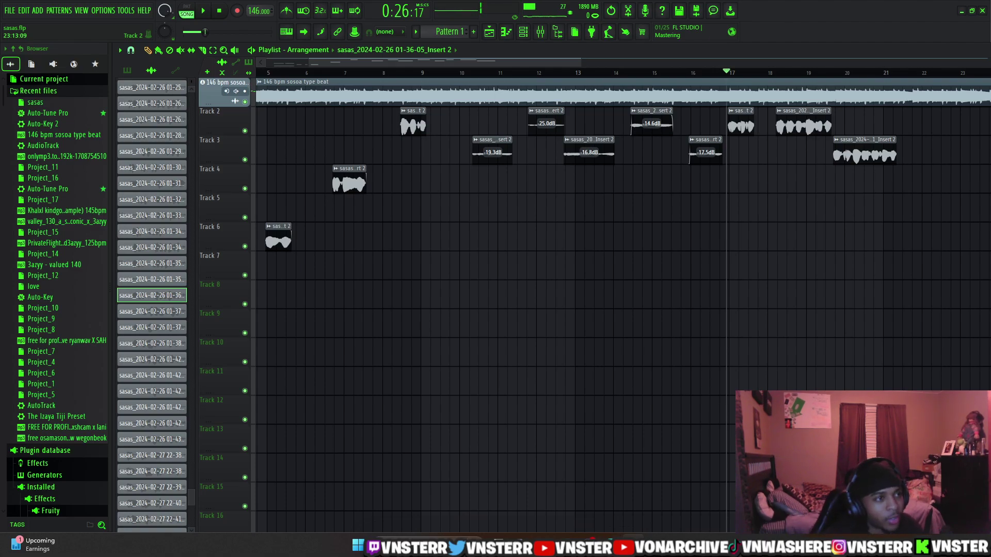
left_click_drag(506, 61, 574, 80)
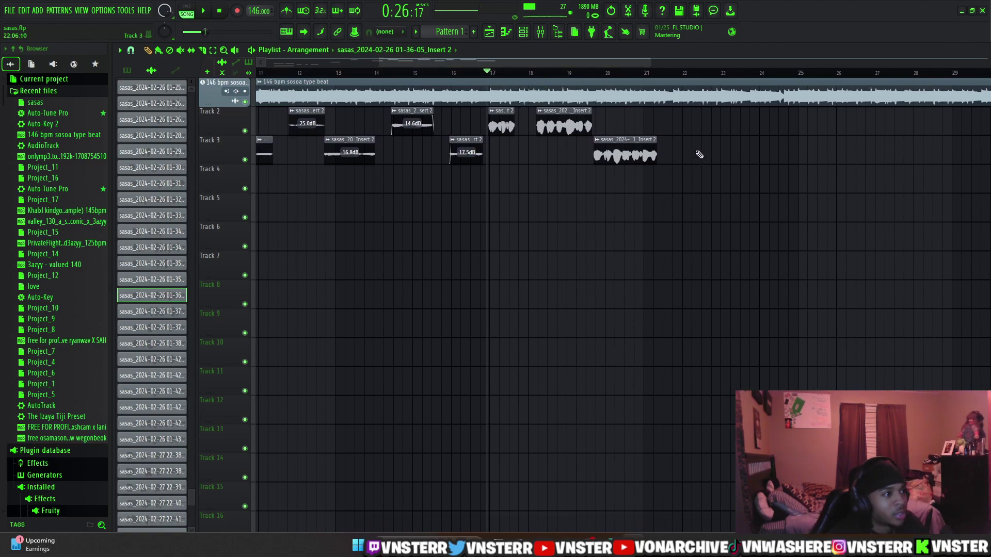
key("space")
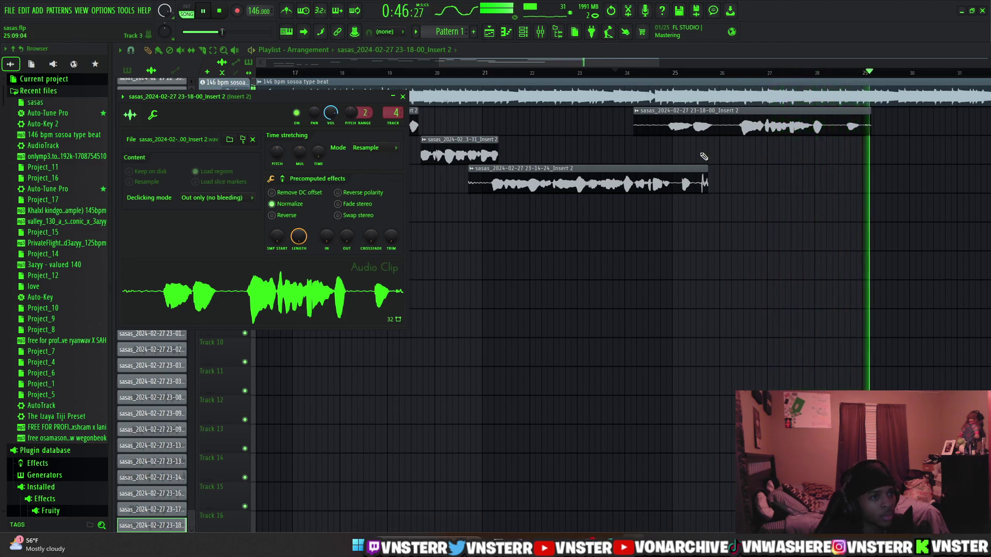
left_click(416, 109)
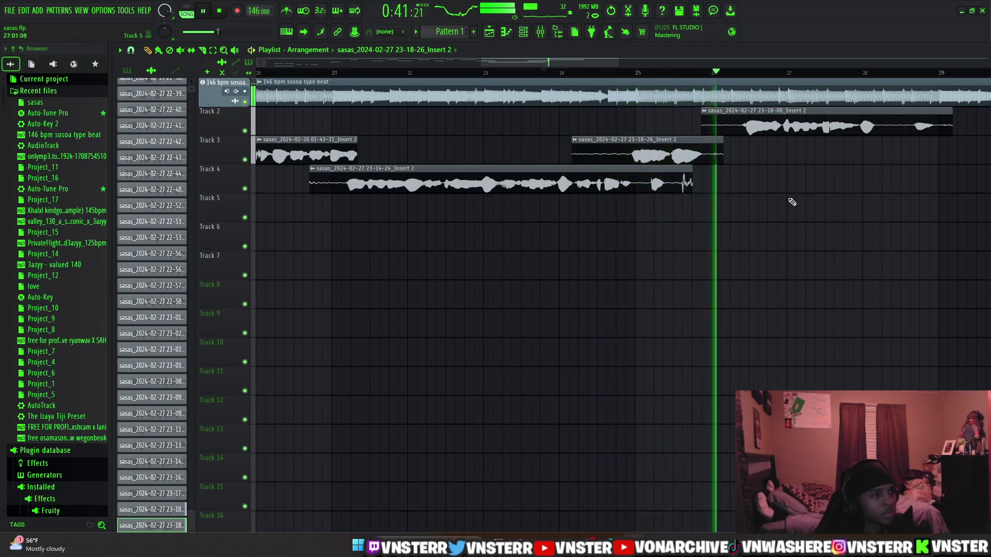
- Delete the Track 3 take near bar 25 and record new Track 3 takes from about bar 26 to bar 33
right_click(696, 148)
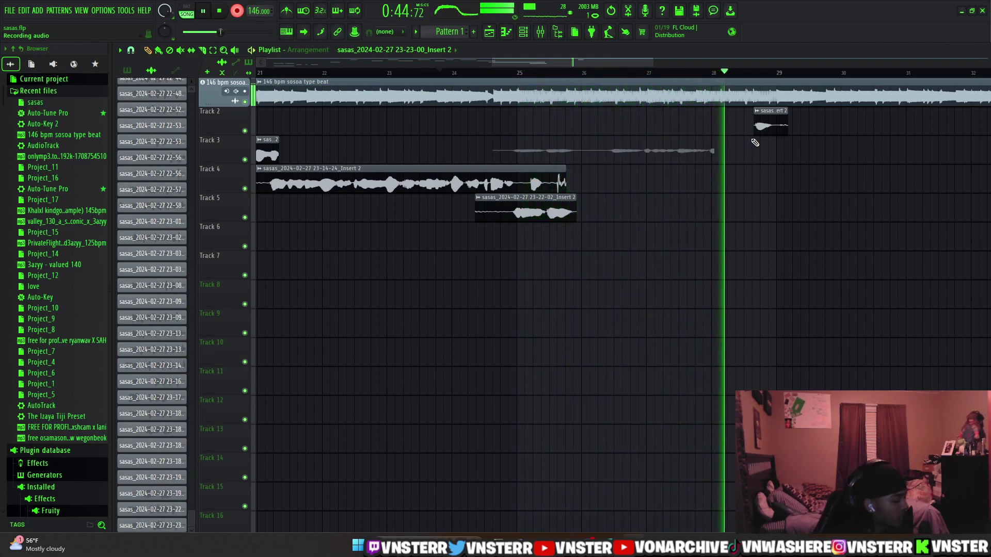
left_click(514, 73)
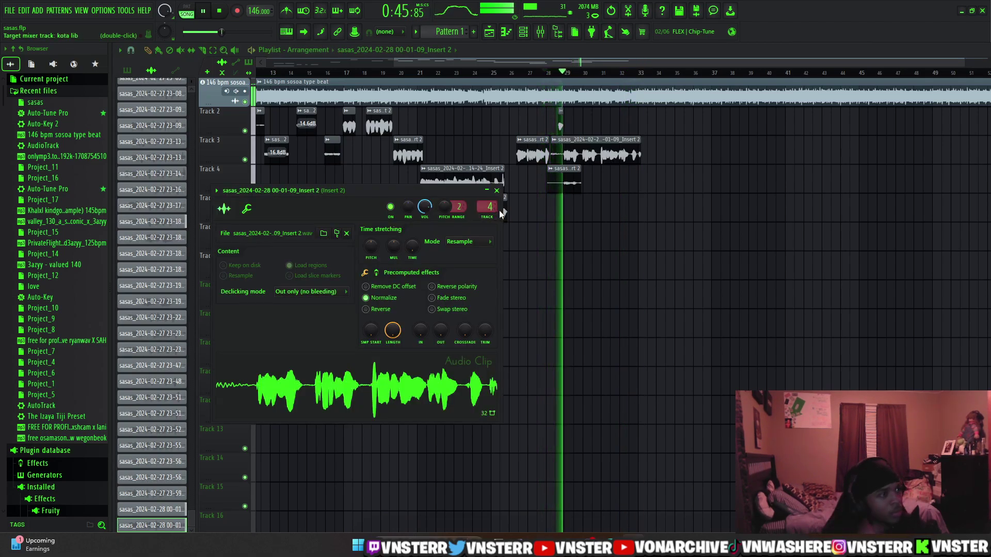
key("Escape")
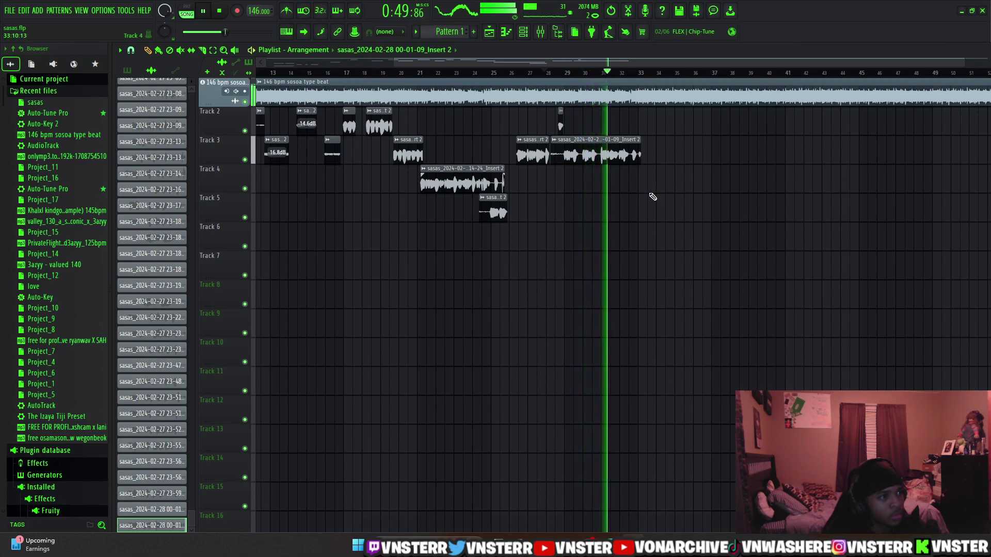
scroll(611, 198, "up", 2)
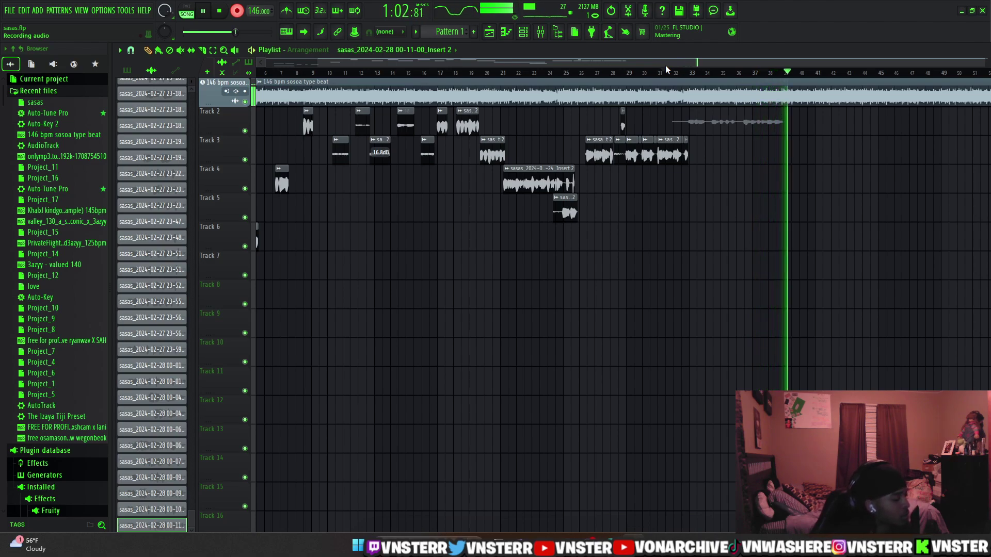
- Record and review a long vocal take on Track 2 from about bar 32, and undo the last edit
left_click(664, 65)
scroll(664, 67, "up", 3)
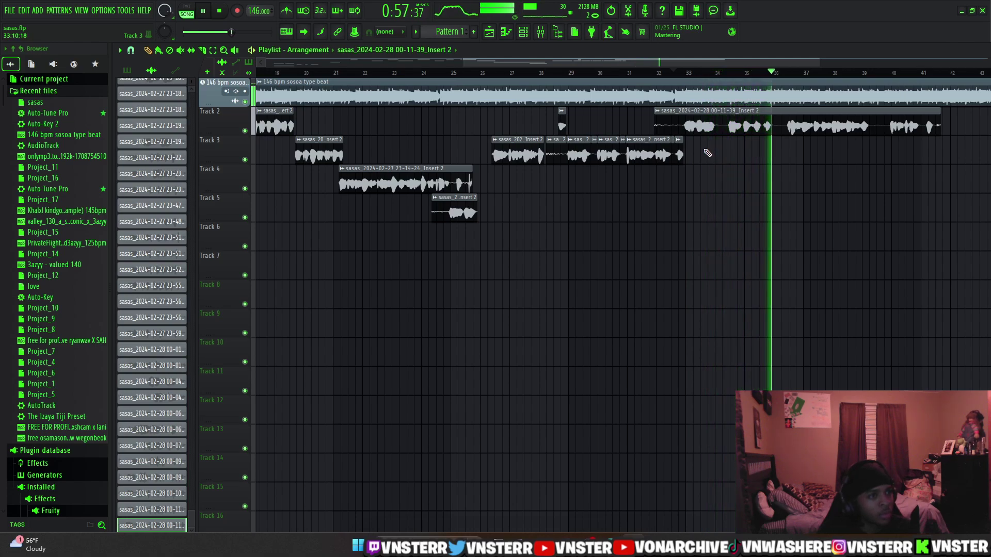
left_click_drag(596, 63, 670, 82)
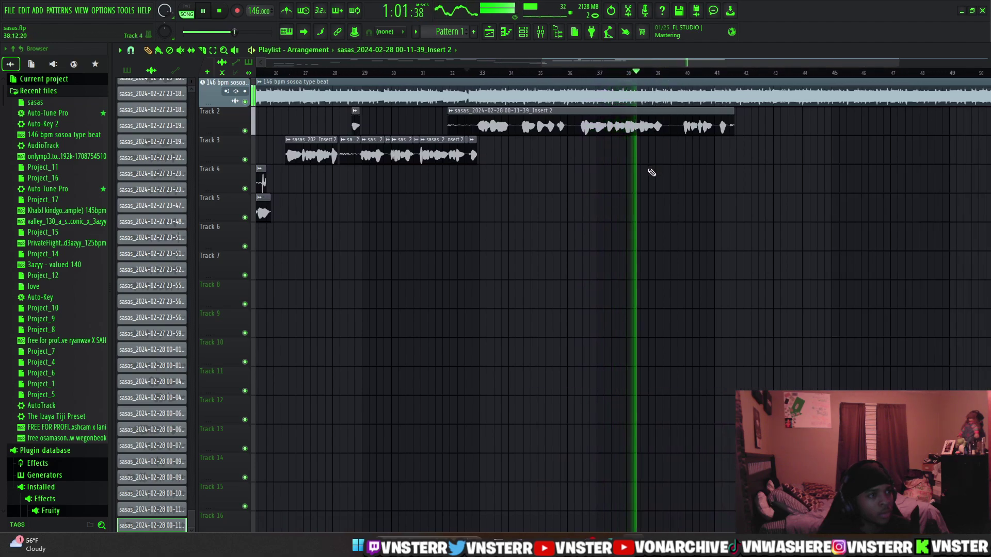
key("space")
key("ctrl+z")
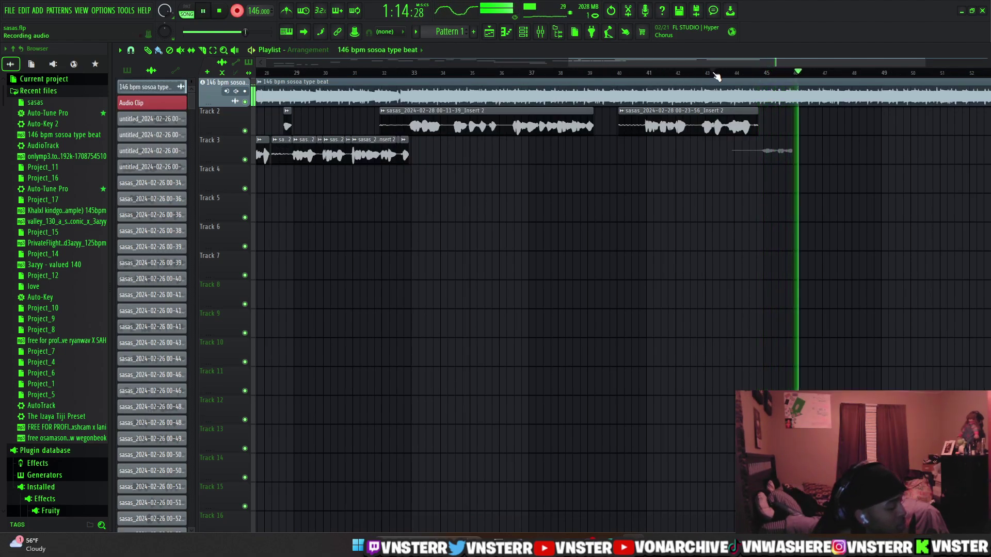
- Record vocal takes on Track 3 from about bar 44 and on Track 2 from about bar 46
key("space")
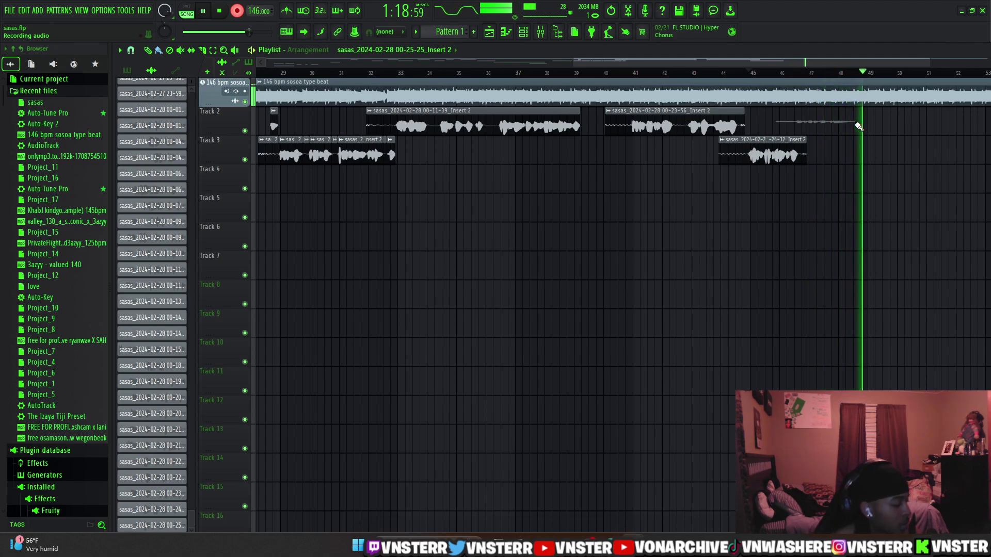
key("space")
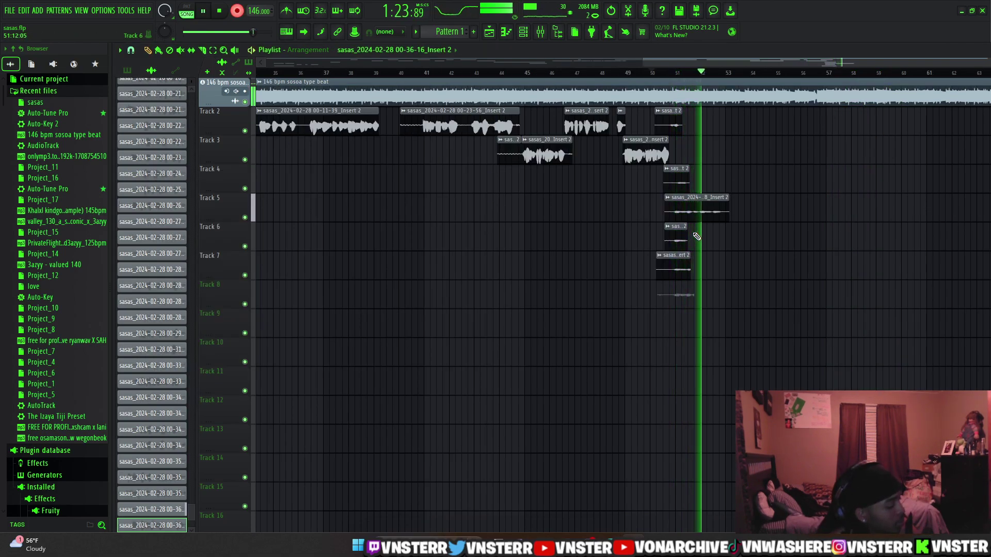
- Record a vocal take on Track 8 from about bar 50 and another on Track 2 from bar 52 to bar 55
key("space")
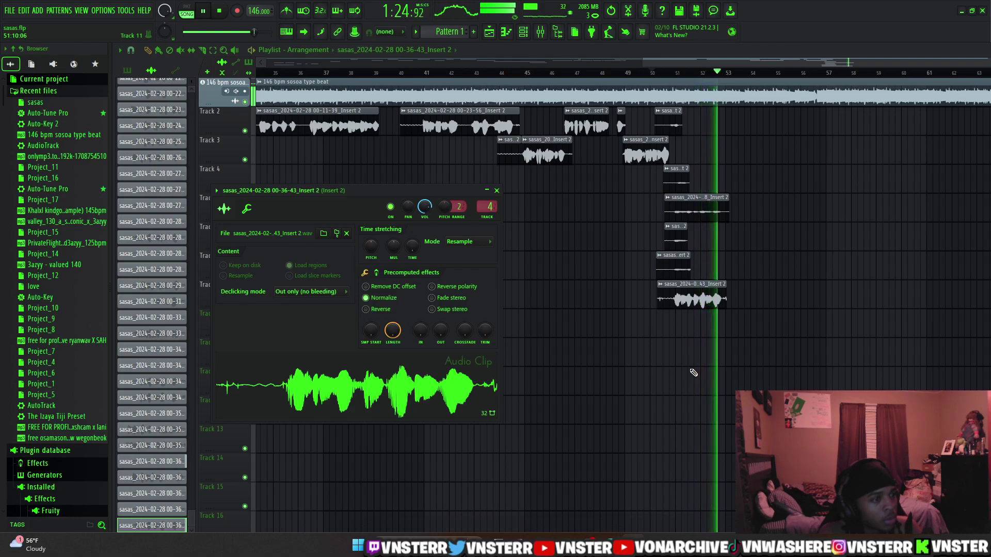
key("r")
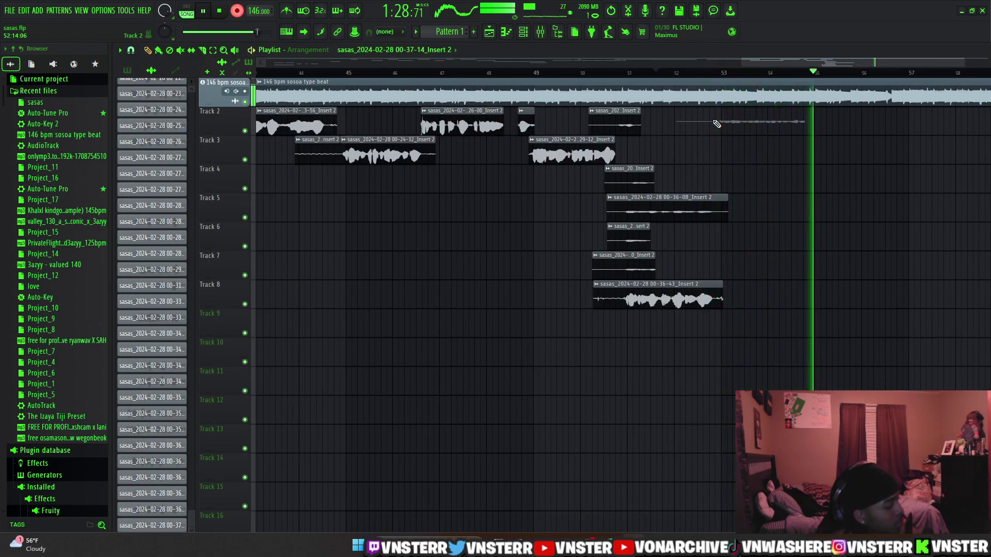
key("space")
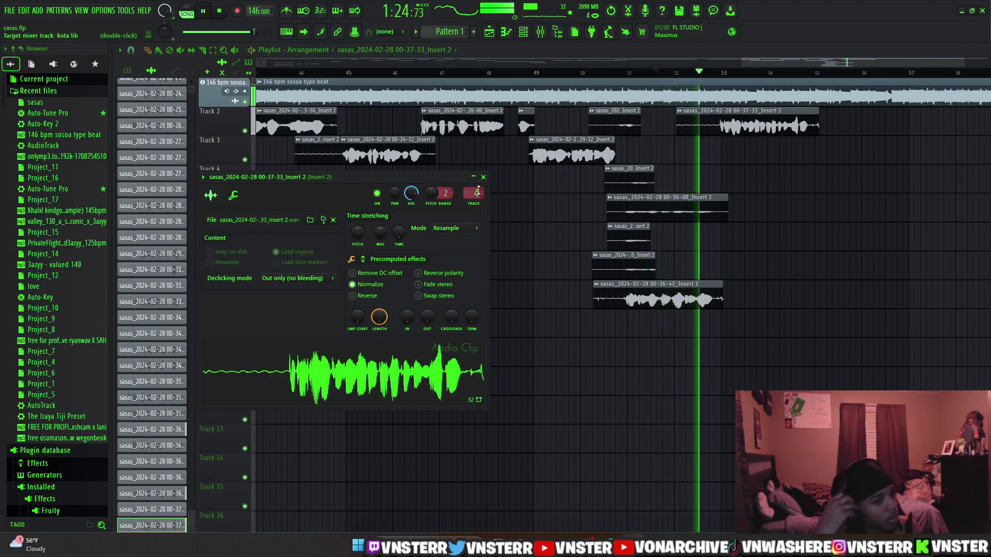
- Play back the vocal takes on Tracks 2 and 3 between bars 52 and 57
scroll(475, 193, "up", 2)
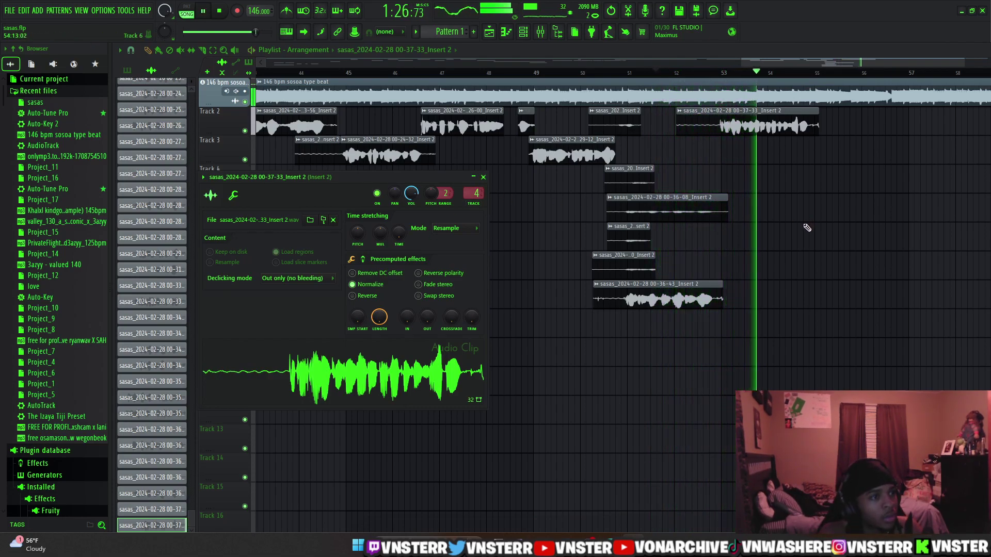
scroll(800, 206, "down", 3)
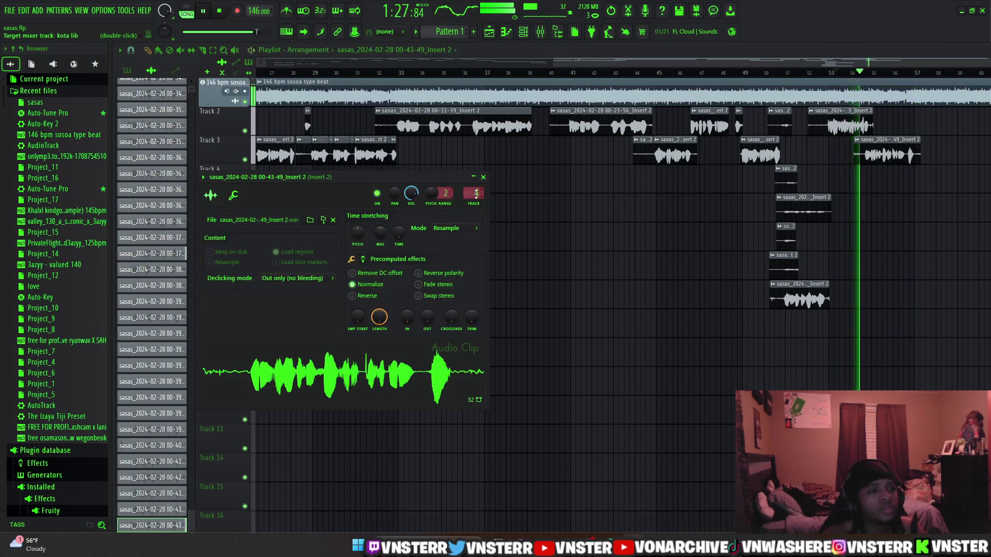
scroll(862, 239, "up", 2)
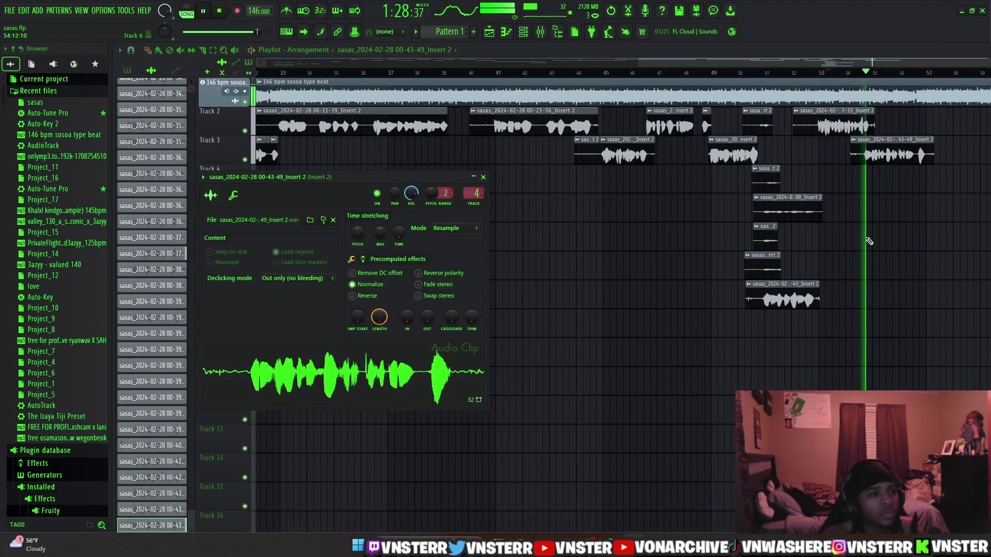
left_click_drag(710, 65, 746, 73)
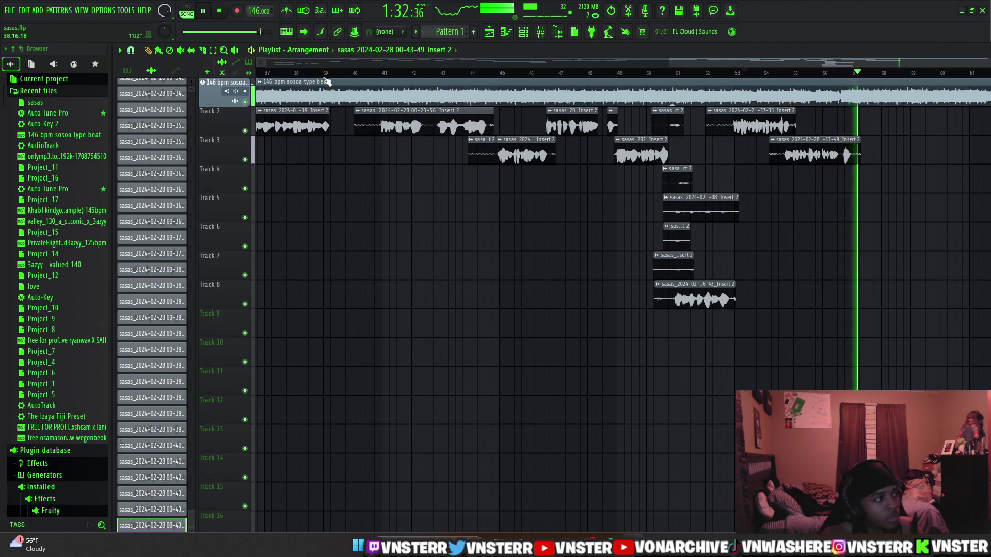
- Replay the opening bars and set the gain of the Track 6 vocal clip near bar 5 to -11.1 dB
scroll(895, 240, "down", 4)
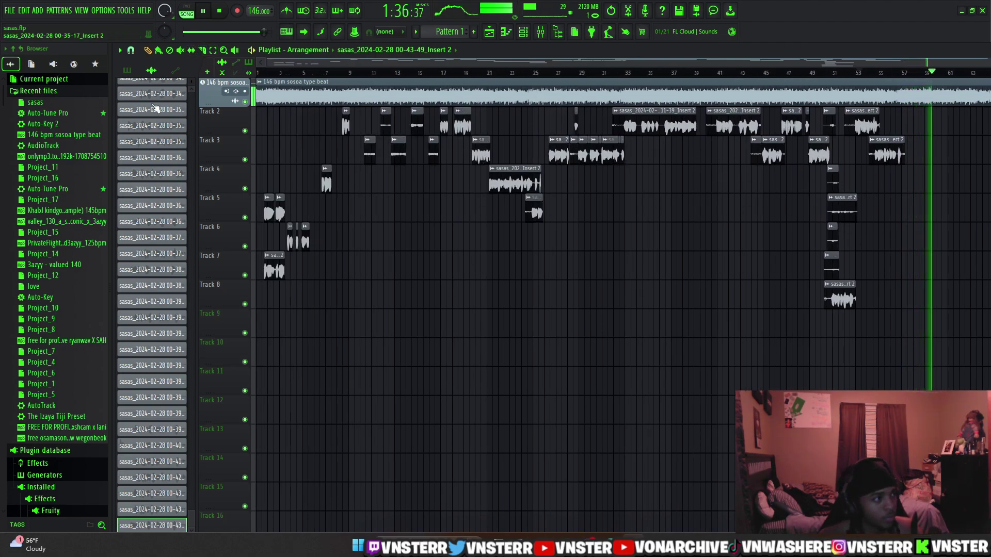
left_click(398, 73)
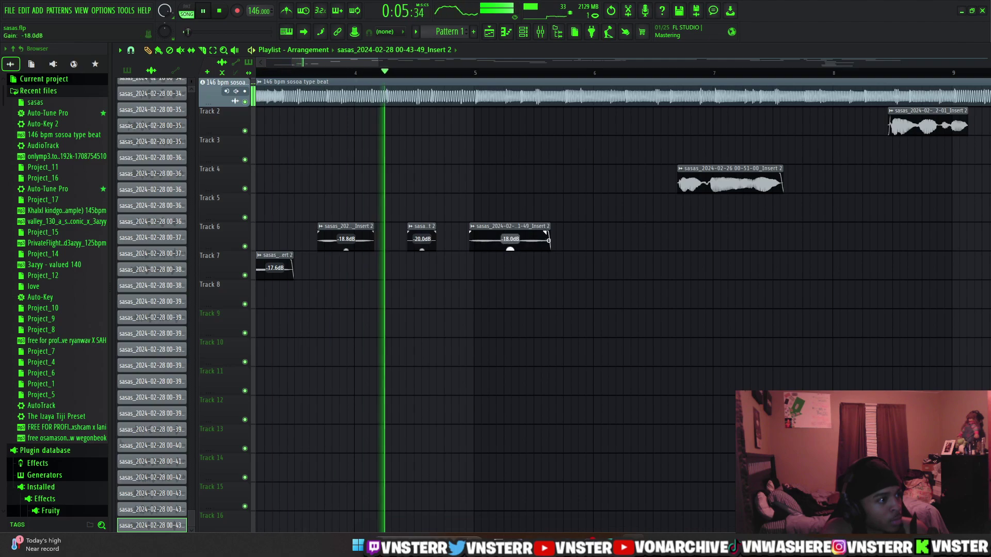
scroll(516, 242, "down", 3)
scroll(465, 243, "up", 3)
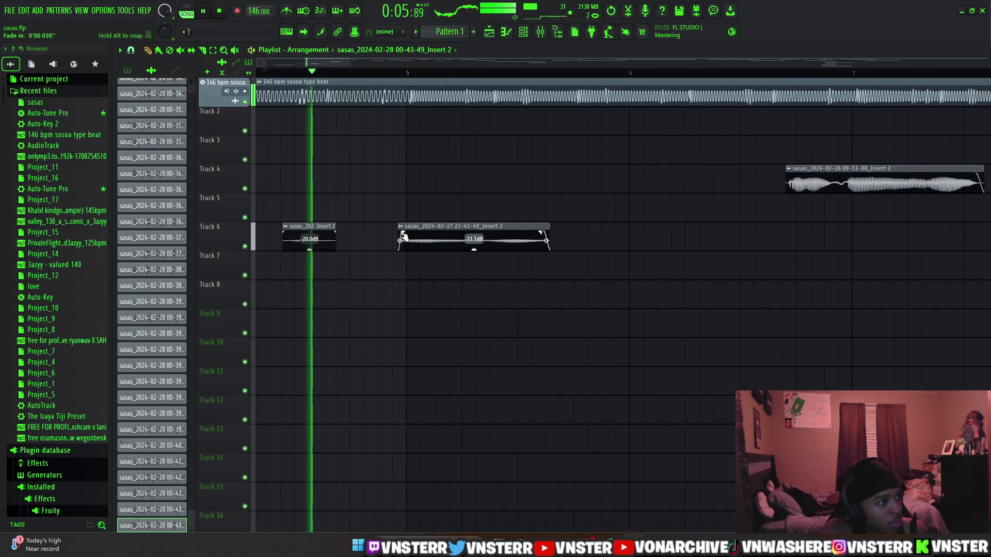
- Adjust the fade-in of the Track 6 vocal clip near bar 5 and record a vocal take on Track 9 from about bar 6
left_click_drag(421, 239, 429, 235)
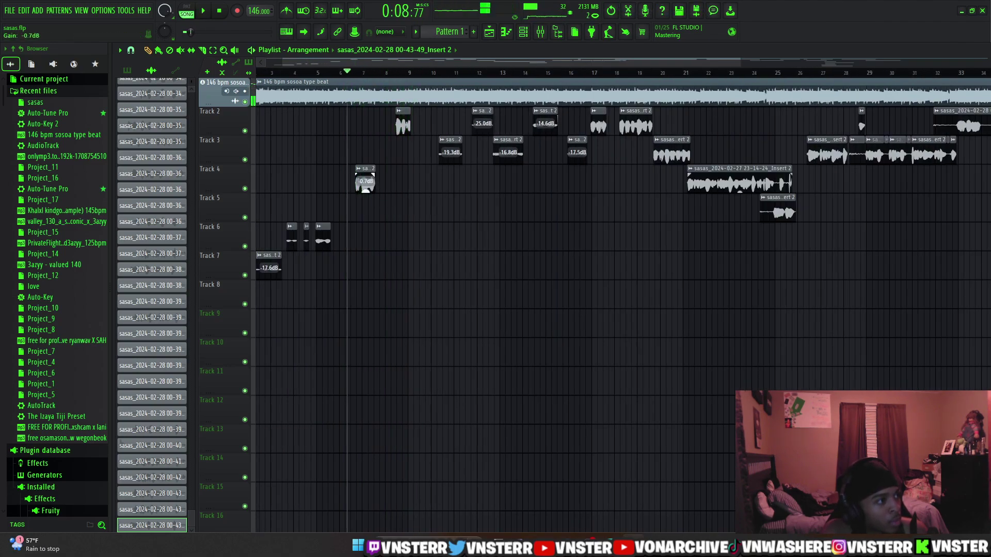
key("space")
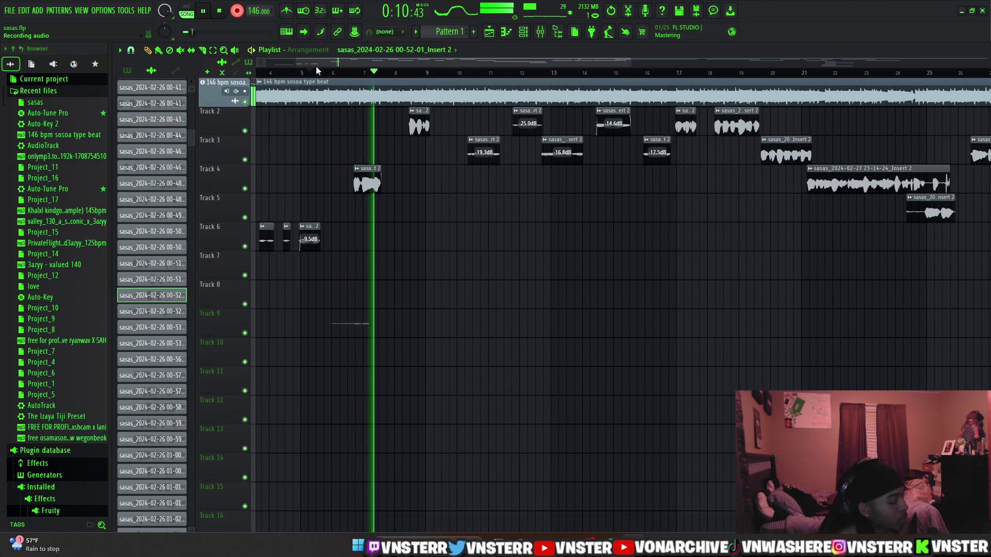
double_click(416, 121)
left_click(403, 96)
scroll(540, 318, "up", 3)
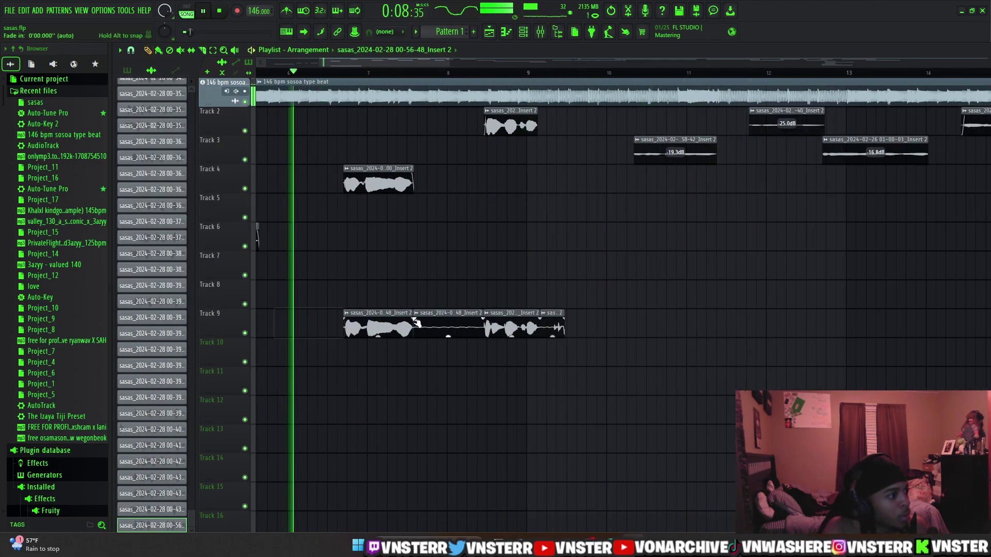
- Trim the Track 9 take to its phrases near bars 7 and 9, and set the pieces near bar 9 to -13.3 dB
scroll(541, 318, "up", 4)
scroll(364, 212, "down", 7)
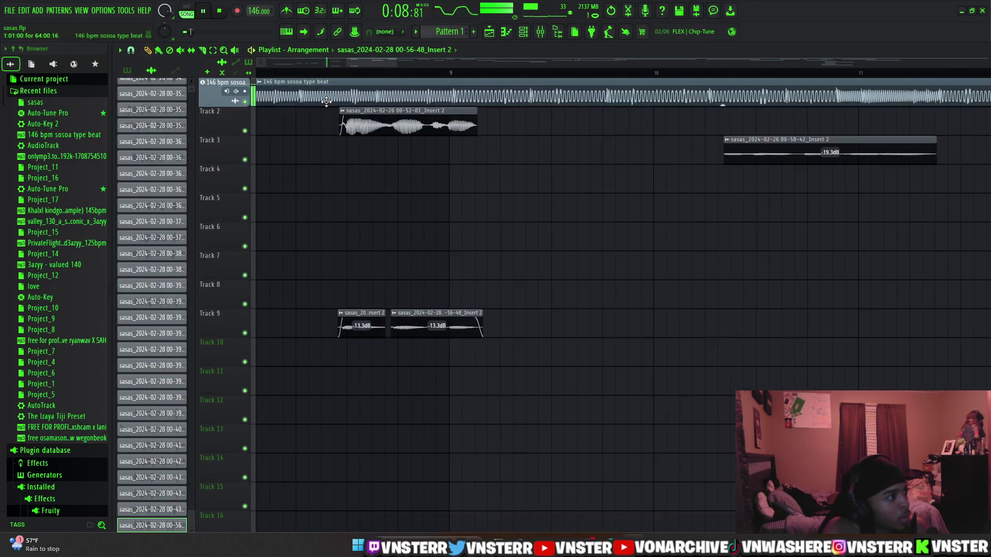
scroll(458, 298, "up", 3)
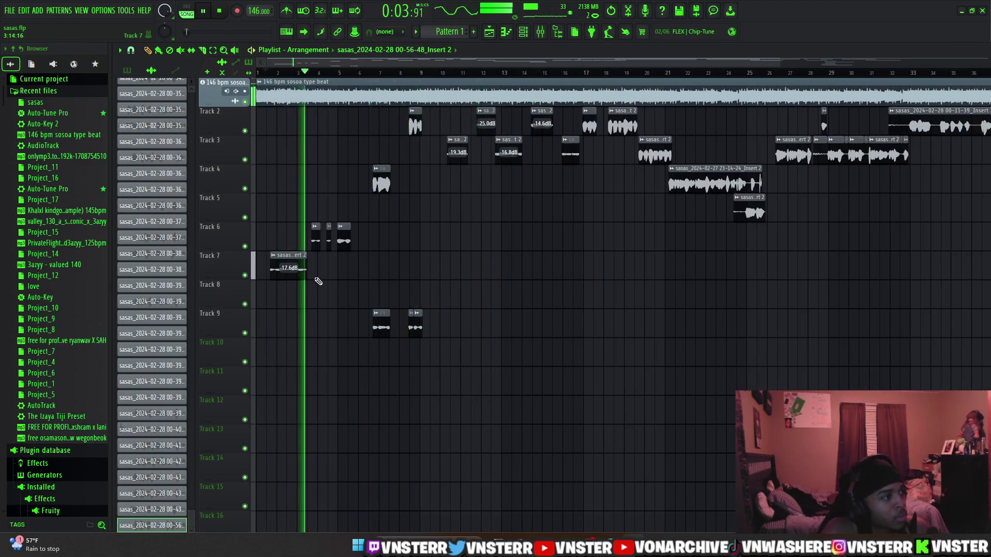
- Try vocal takes on Tracks 9 to 11 near bar 14 and undo the last take's normalization
left_click(606, 148)
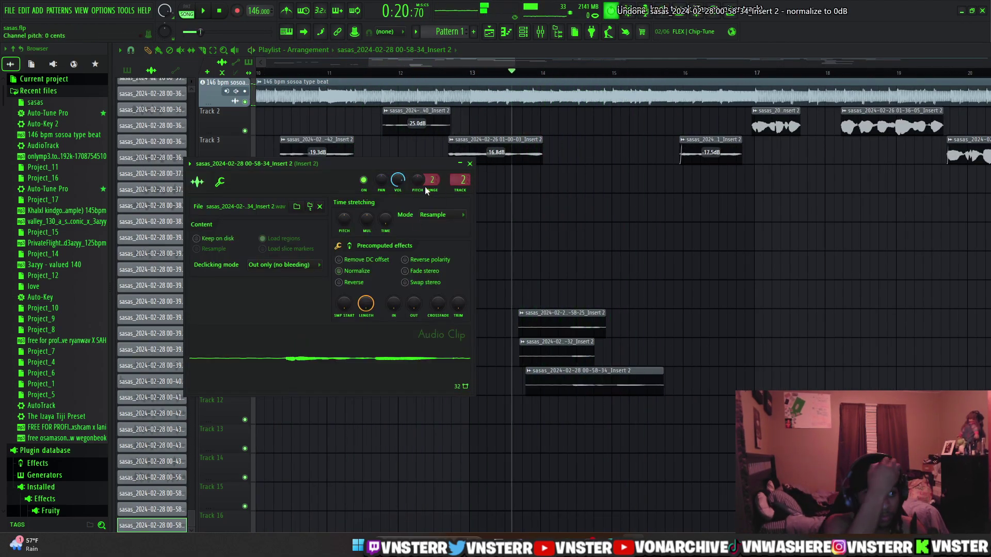
key("ctrl+z")
key("space")
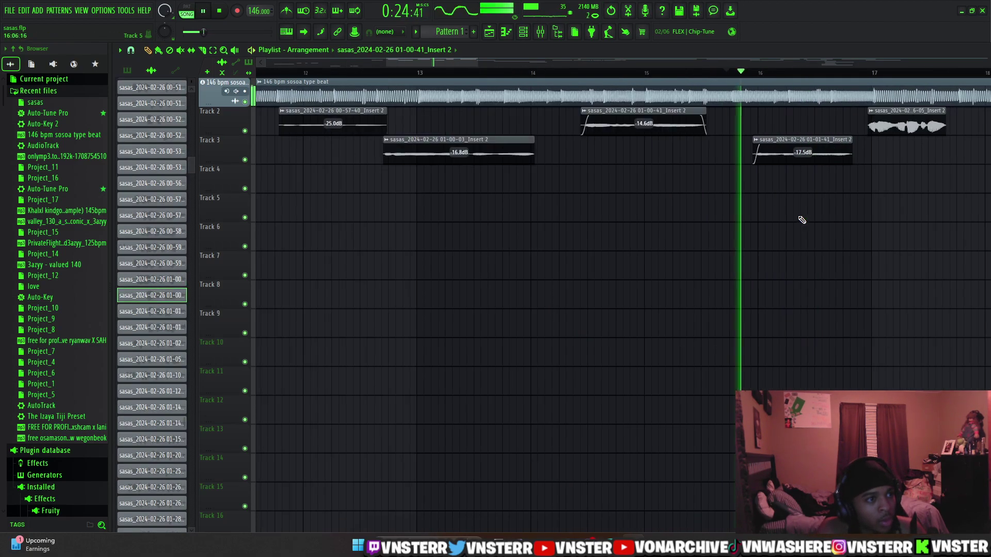
- Record a vocal take on Track 9 near bar 16, split it into two pieces and set both to -21.6 dB
scroll(771, 153, "down", 4)
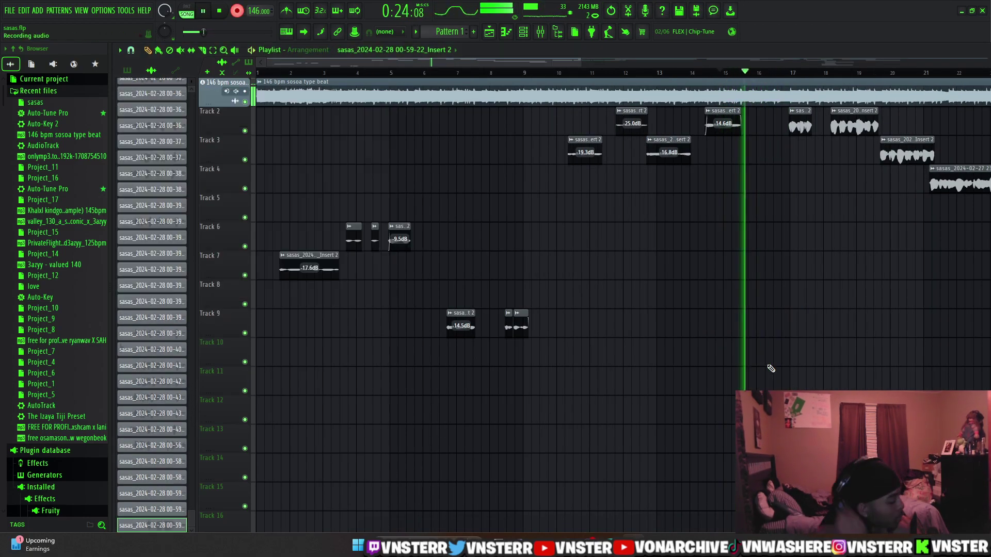
scroll(722, 320, "up", 6)
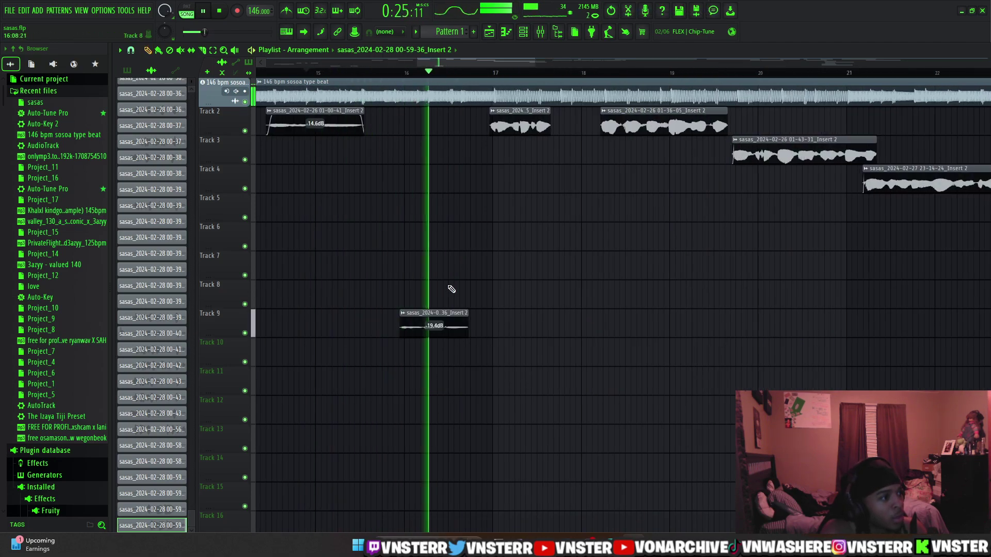
scroll(402, 355, "down", 4)
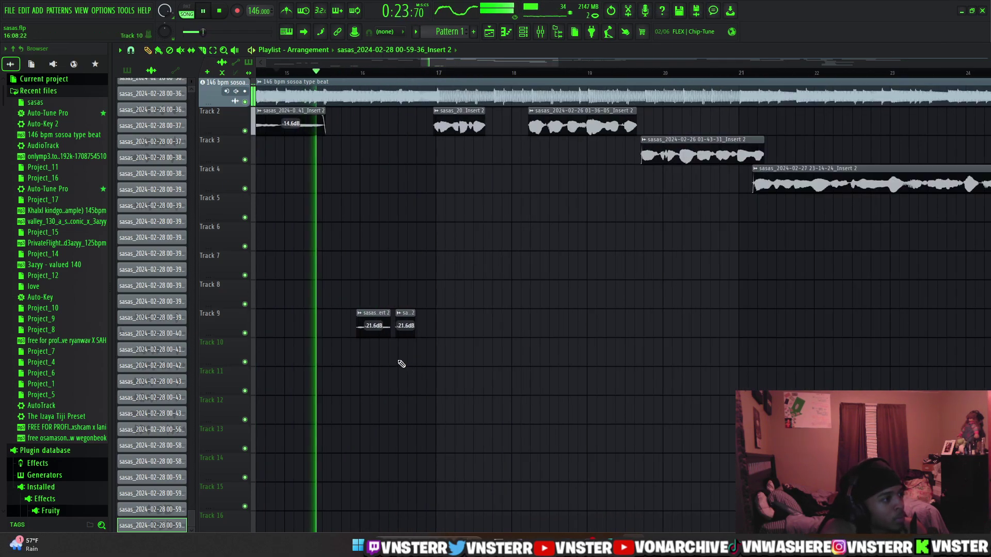
scroll(419, 351, "down", 3)
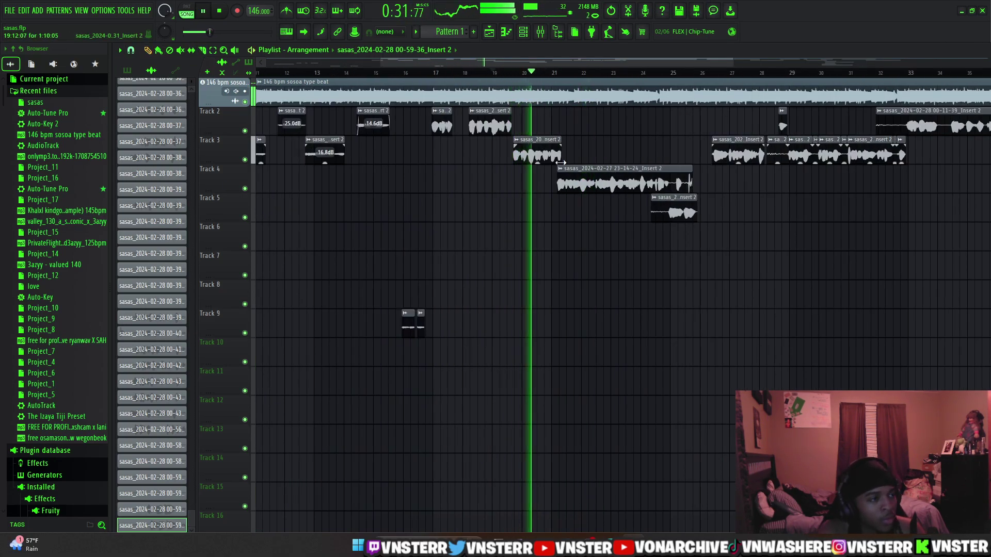
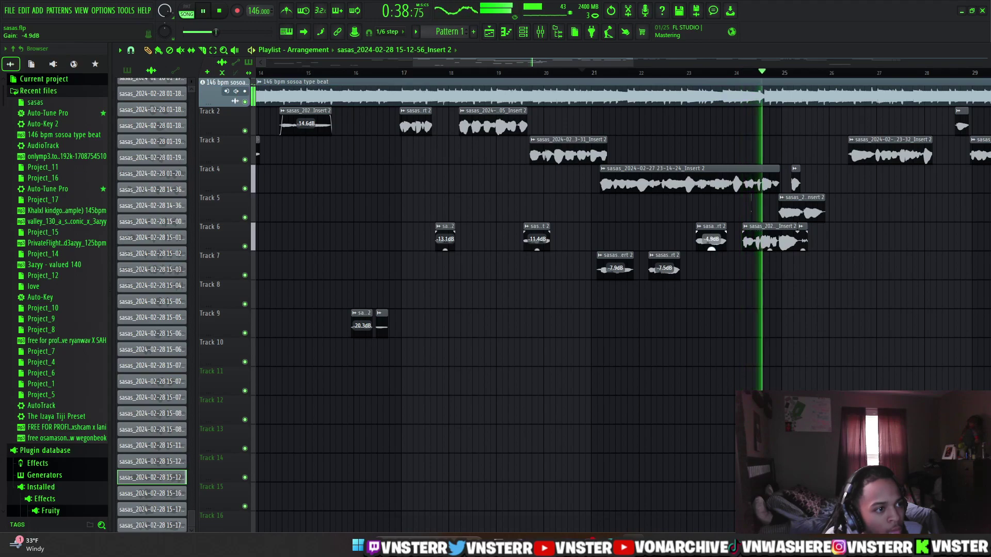
- Set the Track 6 clip before bar 25 to -12.8 dB, and record a new take after bar 25 with its gain at -13.7 dB
scroll(631, 250, "up", 3)
key("space")
key("space")
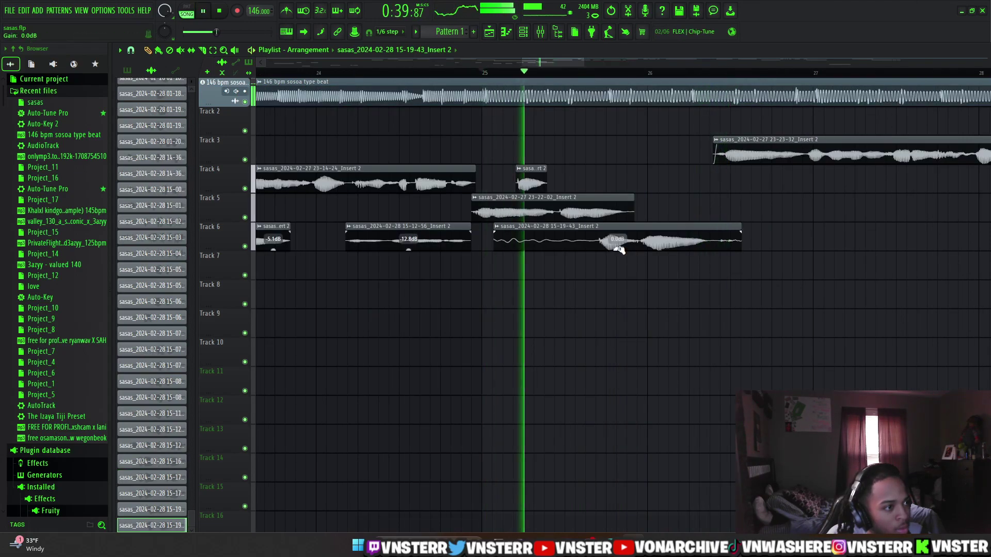
left_click_drag(617, 249, 617, 268)
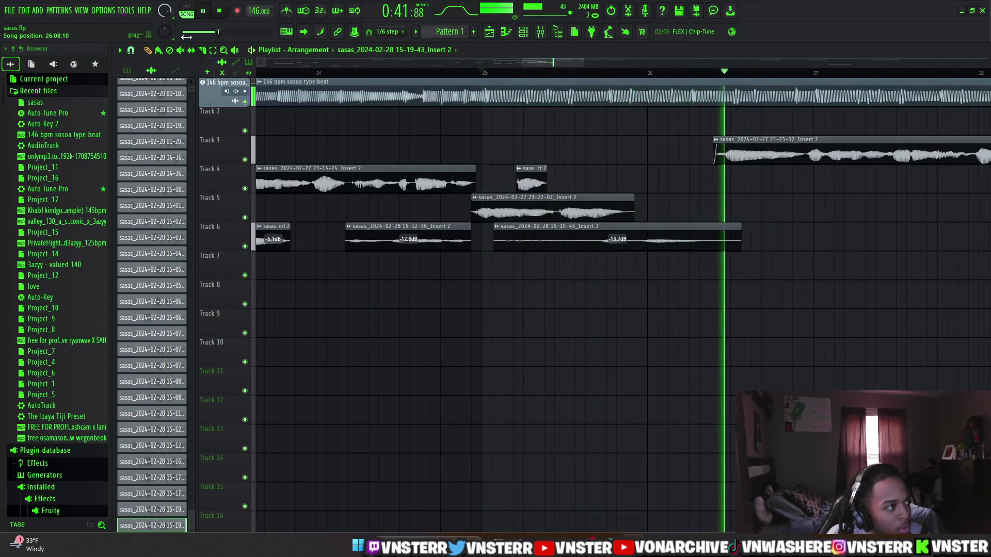
- Record a vocal take on Track 4 from about bar 27.5 to bar 29 and set its gain to -12.4 dB
key("space")
key("space")
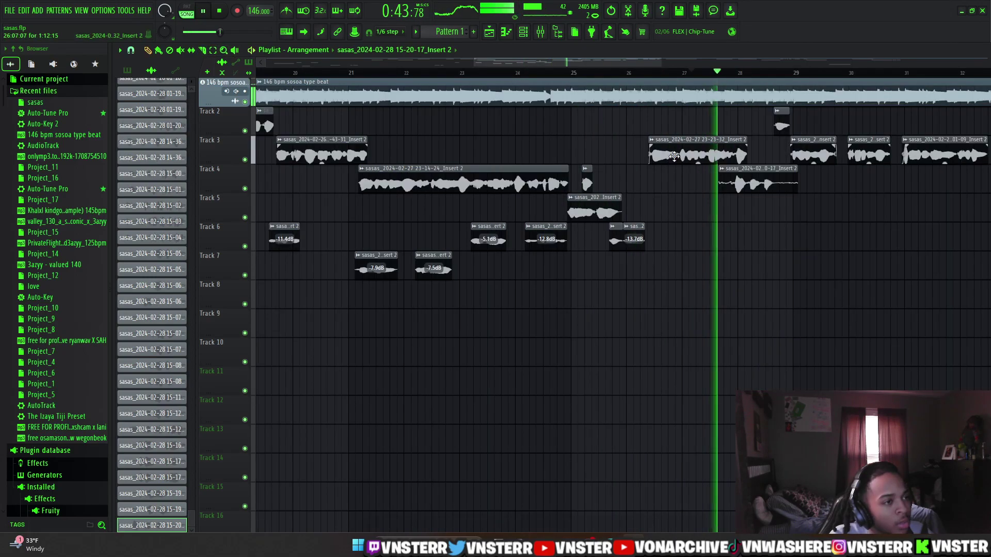
scroll(731, 181, "up", 3)
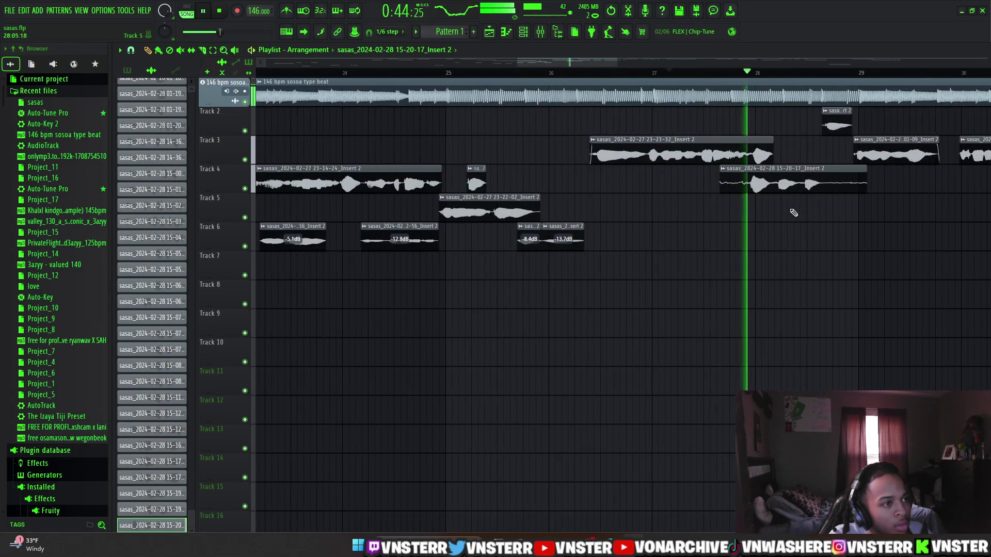
left_click_drag(796, 192, 797, 204)
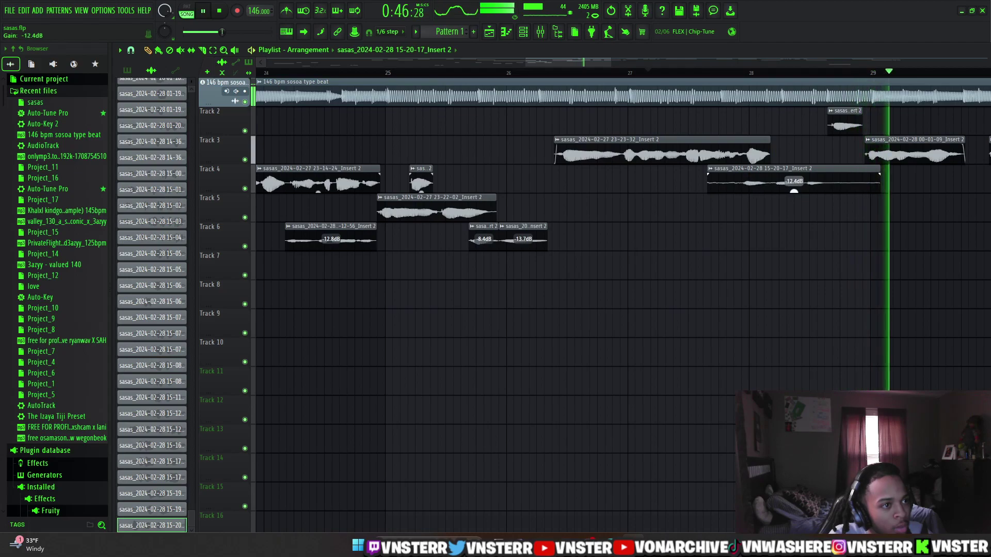
- Slice the new Track 4 take just before bar 28 and at about bar 28.5, and delete its first and last pieces
key("space")
key("space")
key("c")
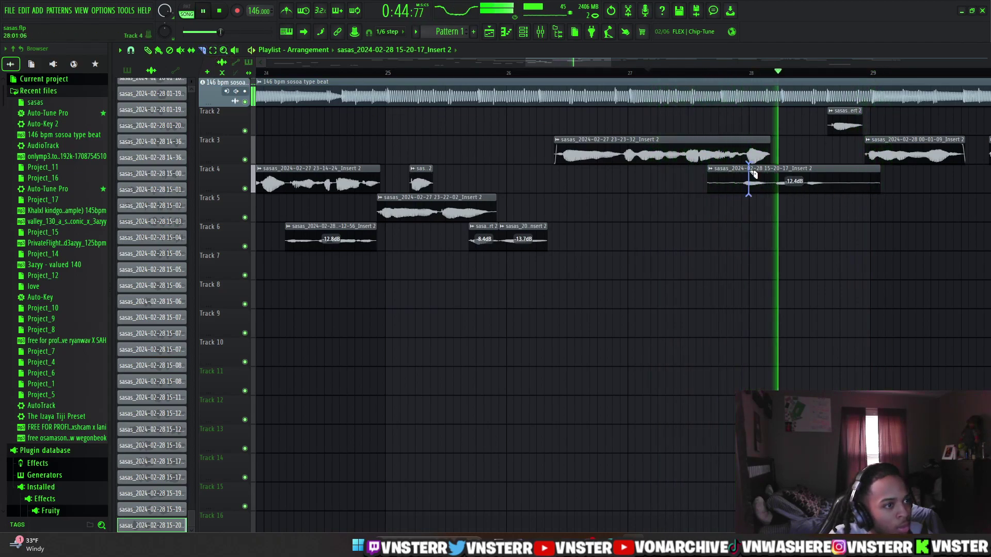
left_click(745, 179)
left_click(824, 170)
key("space")
key("space")
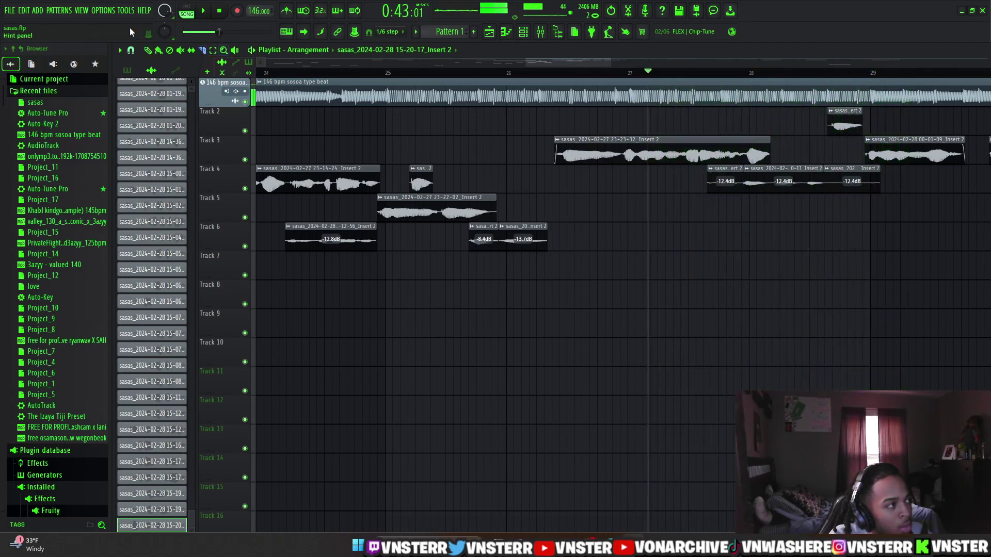
key("space")
key("space")
right_click(720, 183)
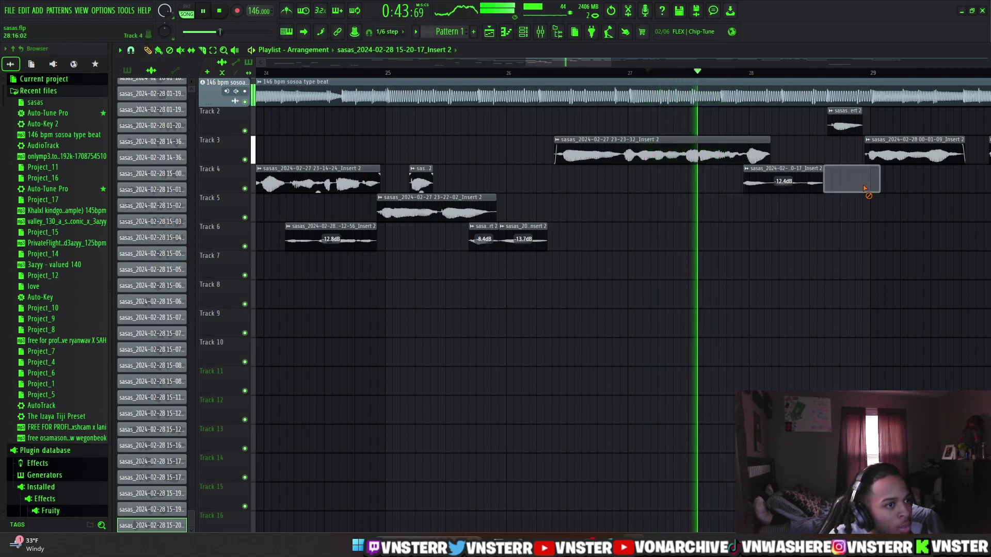
right_click(859, 181)
- Set the gain of the remaining Track 4 piece near bar 28 to -19.8 dB while checking it in playback
key("space")
key("space")
left_click_drag(784, 181, 783, 192)
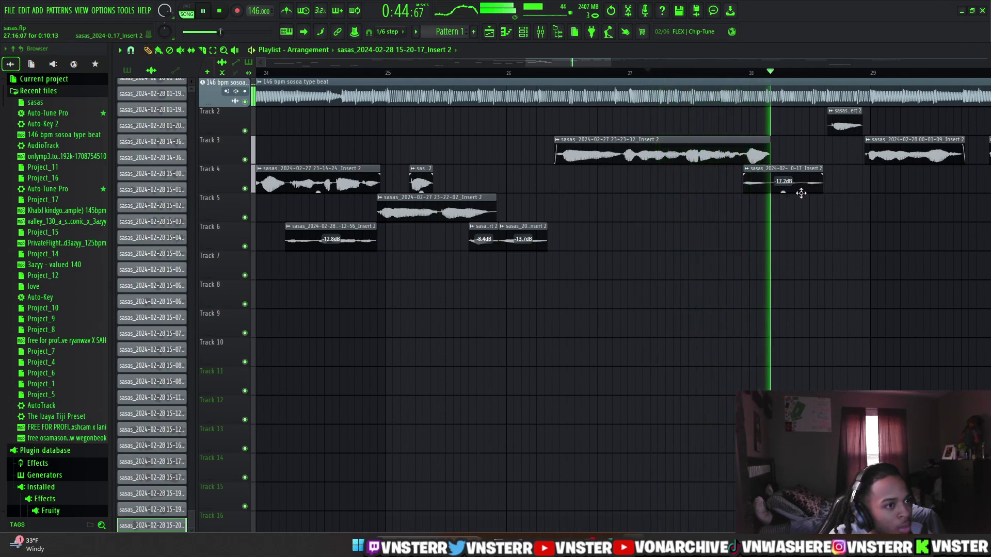
key("space")
left_click_drag(786, 192, 821, 200)
key("space")
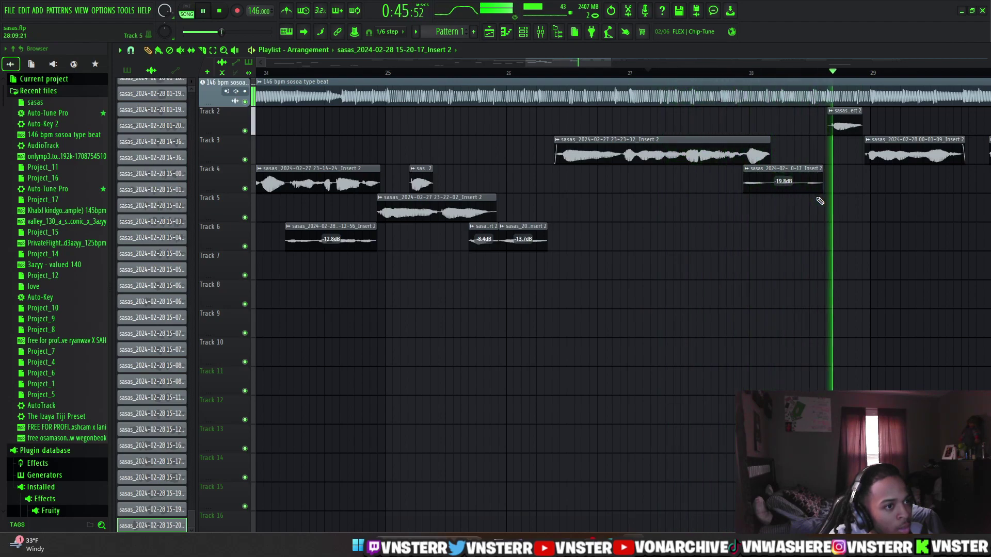
- Record, normalize and trim vocal takes on Track 5 from about bars 33 and 35, with gains of -12.4 dB and -13.8 dB
scroll(846, 72, "down", 6)
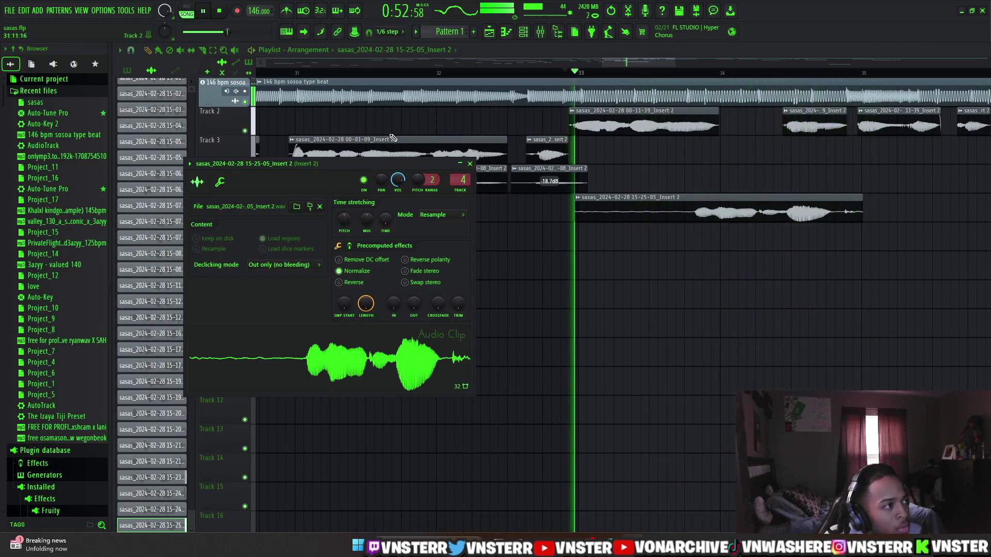
key("Escape")
scroll(855, 268, "down", 2)
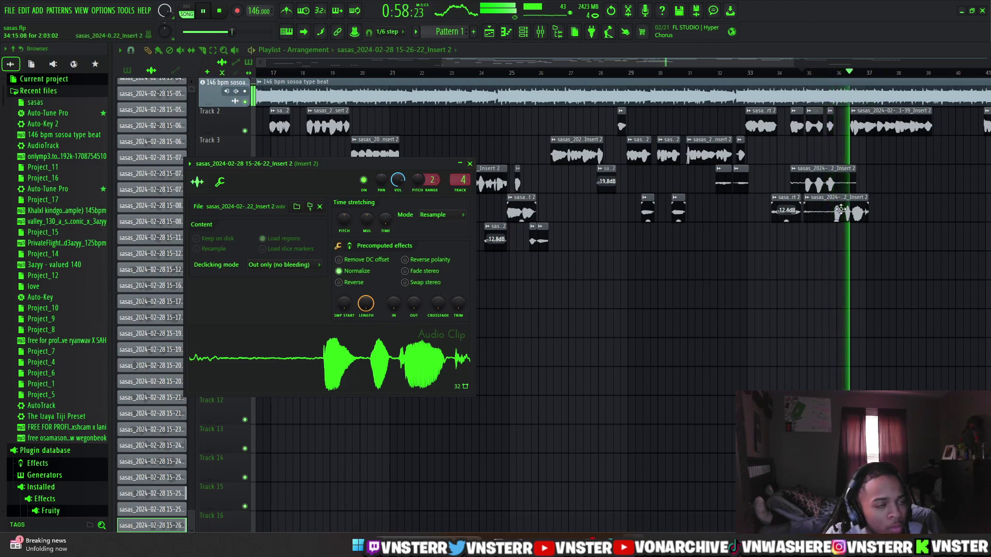
left_click(210, 51)
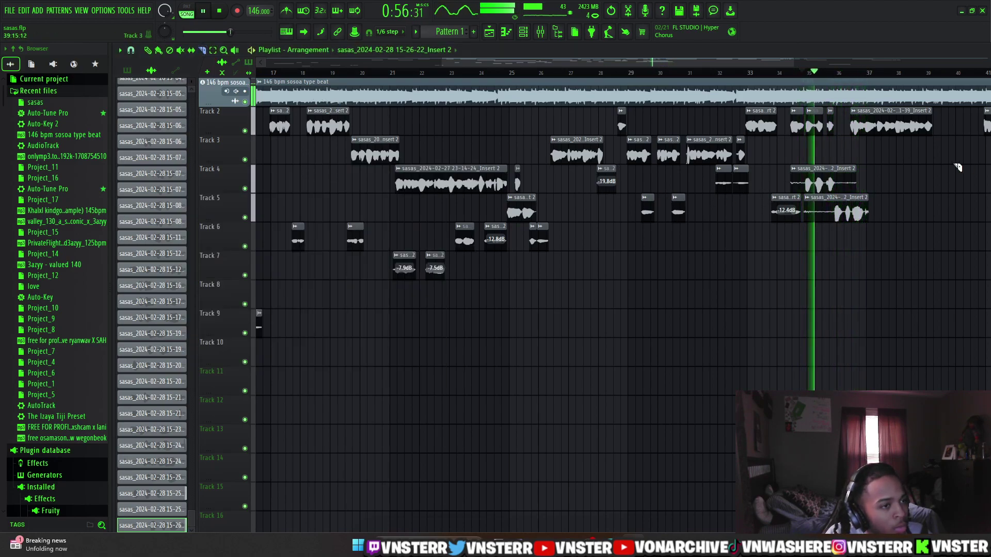
scroll(805, 202, "up", 2)
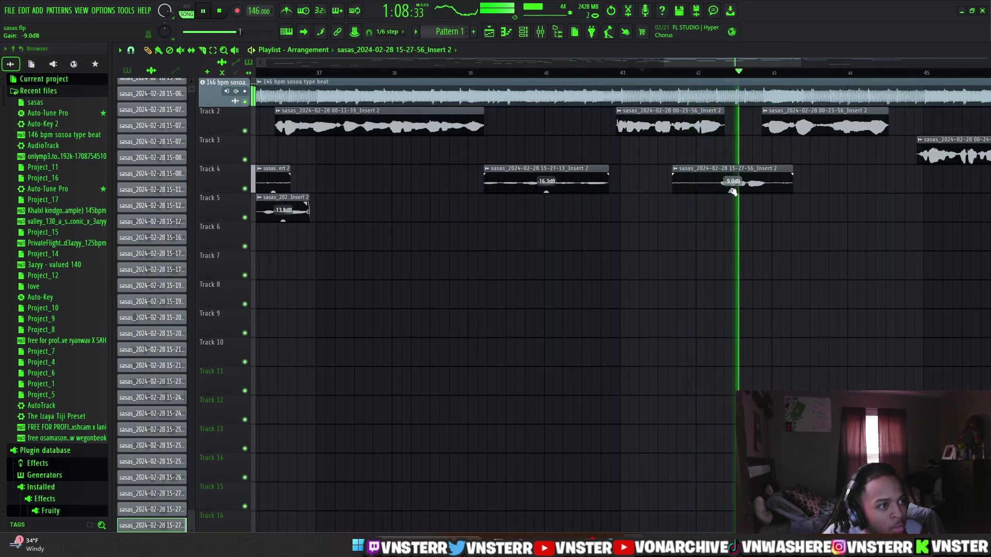
- Trim the Track 4 take near bar 42 to -14.3 dB gain and record further takes on Track 4 up to about bar 57
left_click(212, 50)
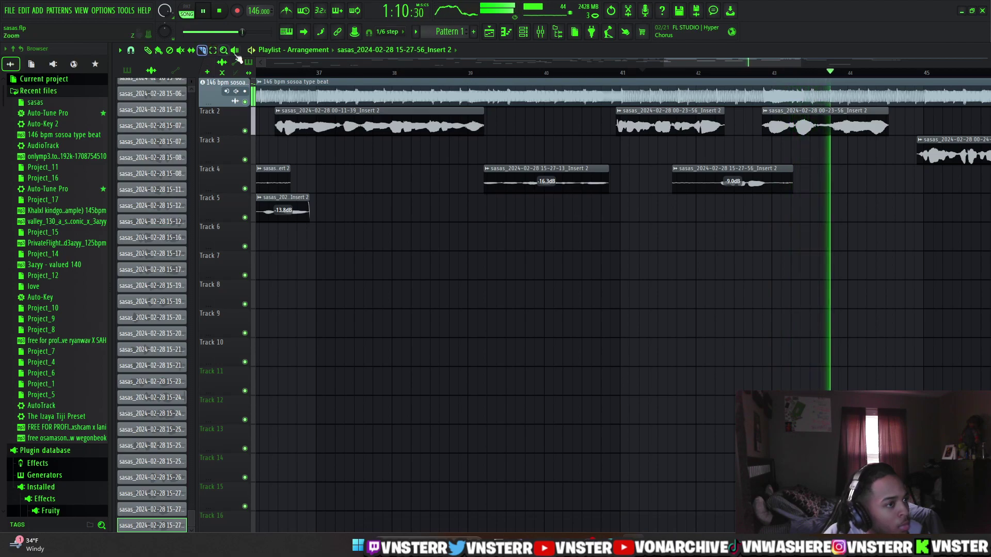
scroll(719, 178, "up", 2)
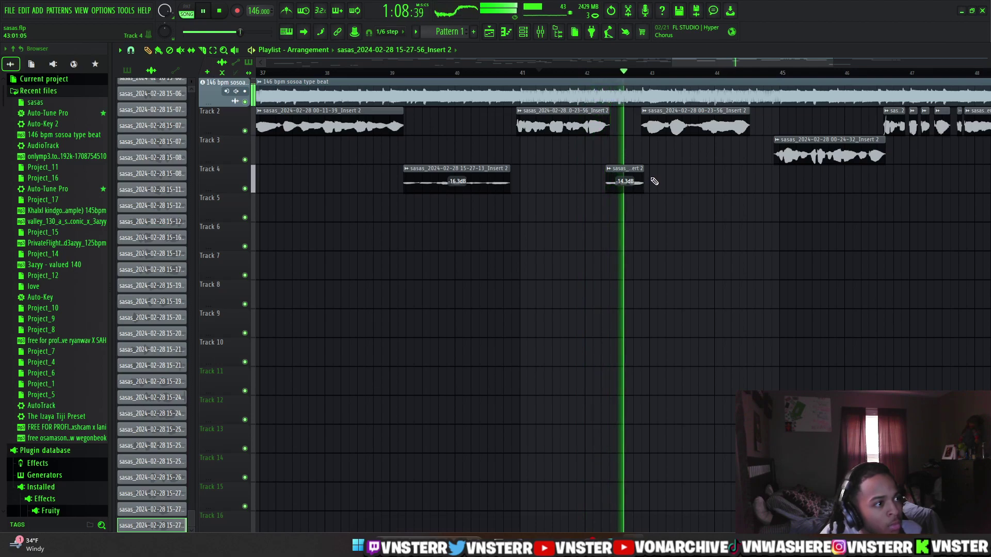
key("r")
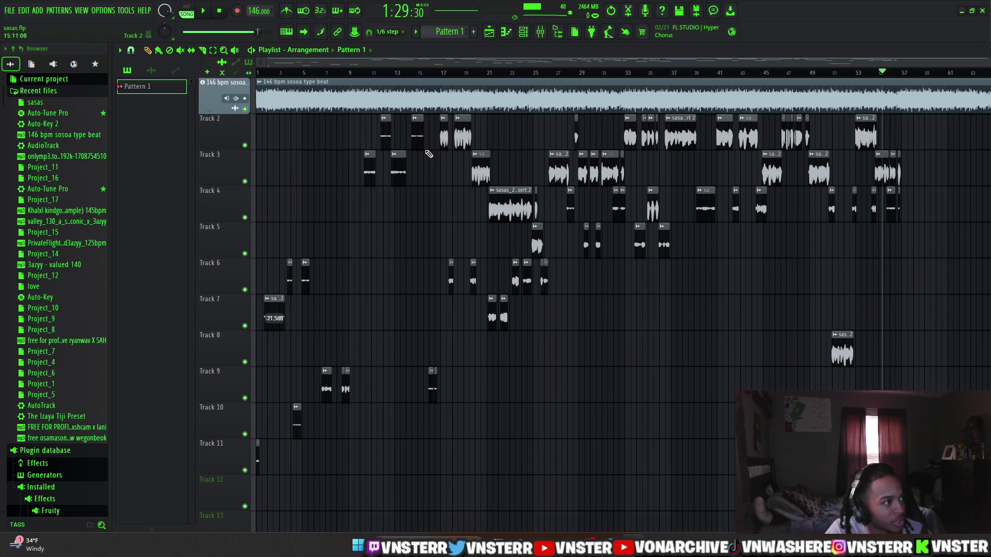
- Play the song and set the stereo separation of the master channel's Fruity Stereo Enhancer to 17% merged
left_click(539, 38)
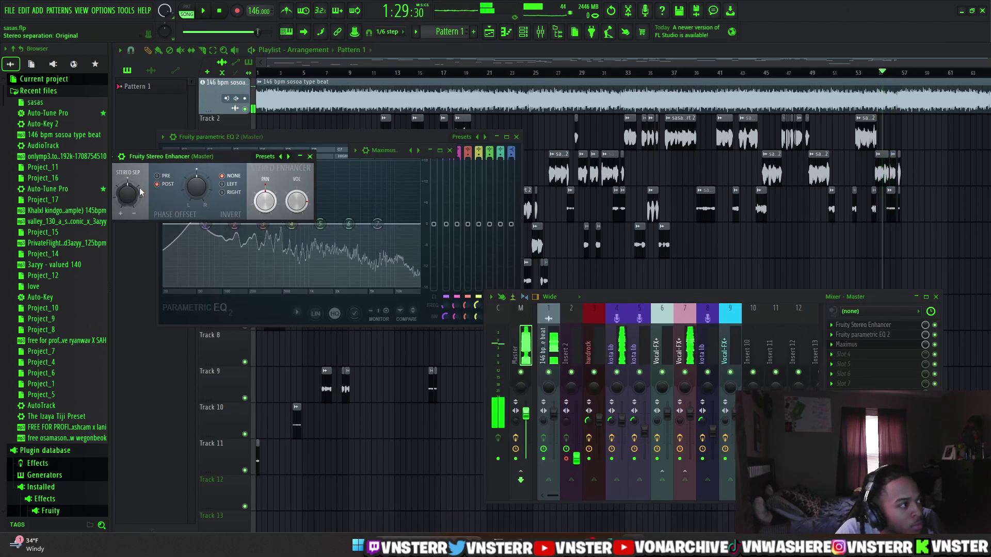
key("space")
left_click_drag(140, 191, 140, 201)
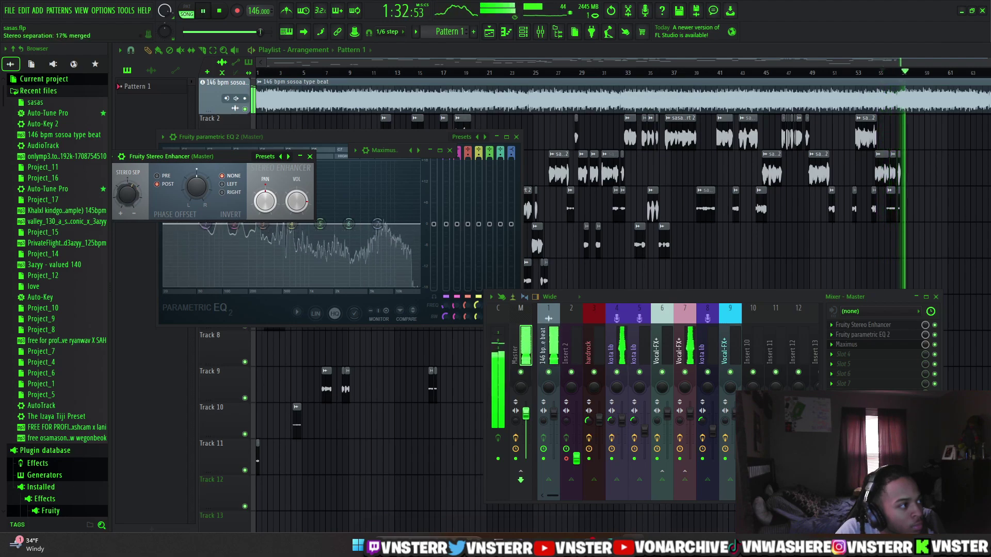